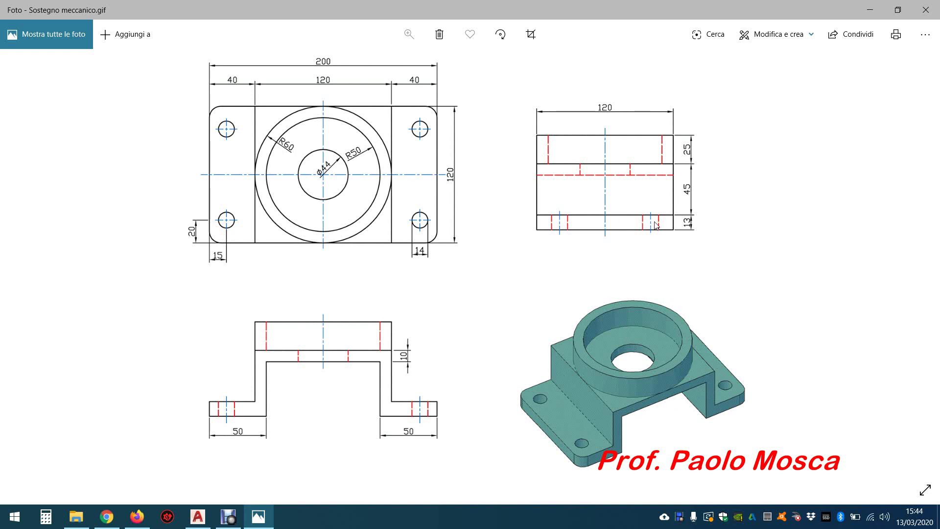
Step: Leave the Sostegno meccanico reference in Photos and return to Disegno6.dwg in AutoCAD
click(197, 516)
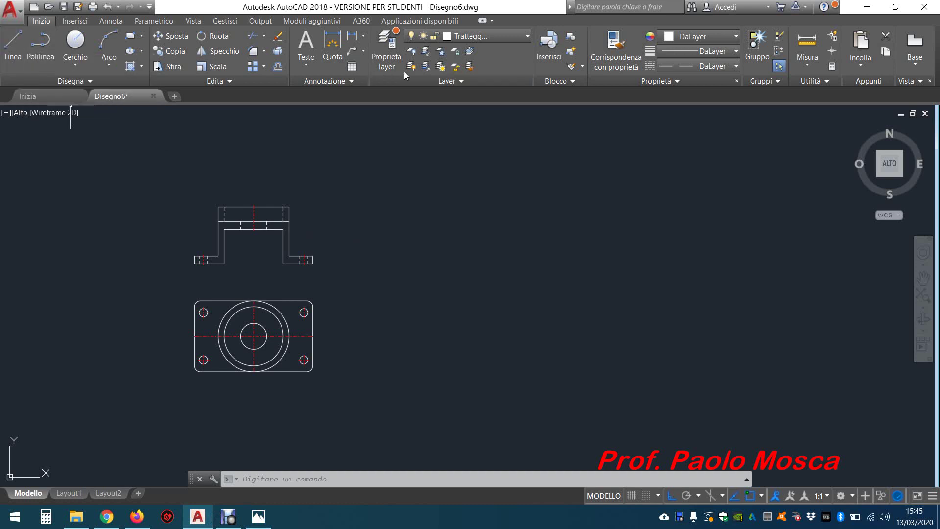
Step: On the Disegno layer, draw a 120-unit baseline rightward from the front view's lower-right corner
click(471, 38)
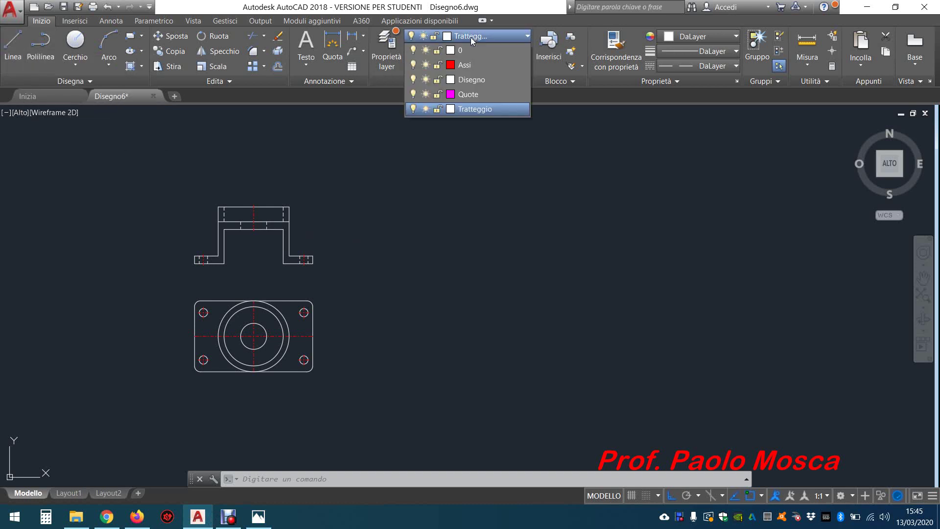
click(474, 80)
click(13, 47)
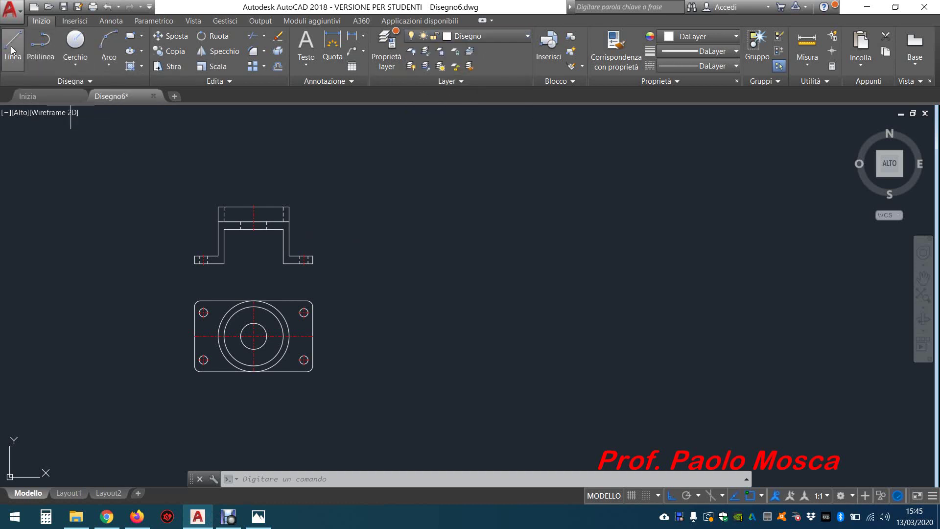
scroll(366, 228, up, 2)
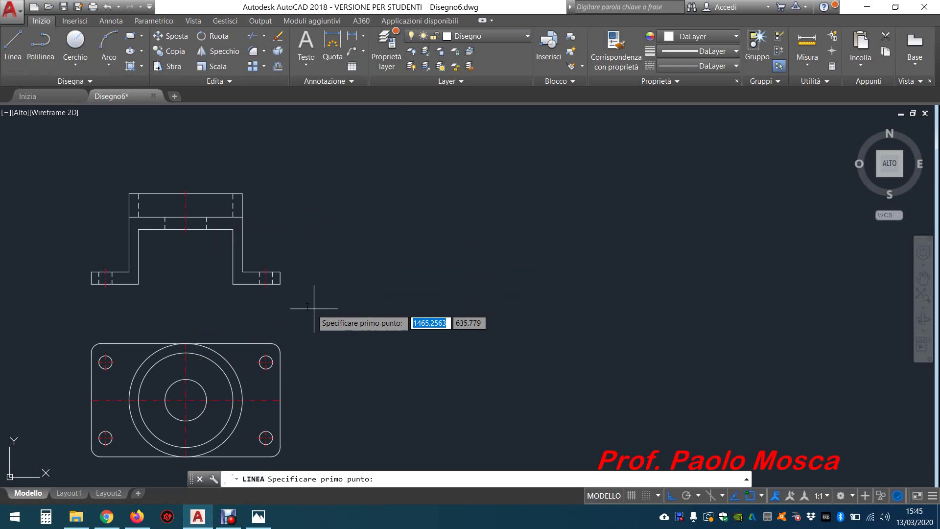
click(280, 284)
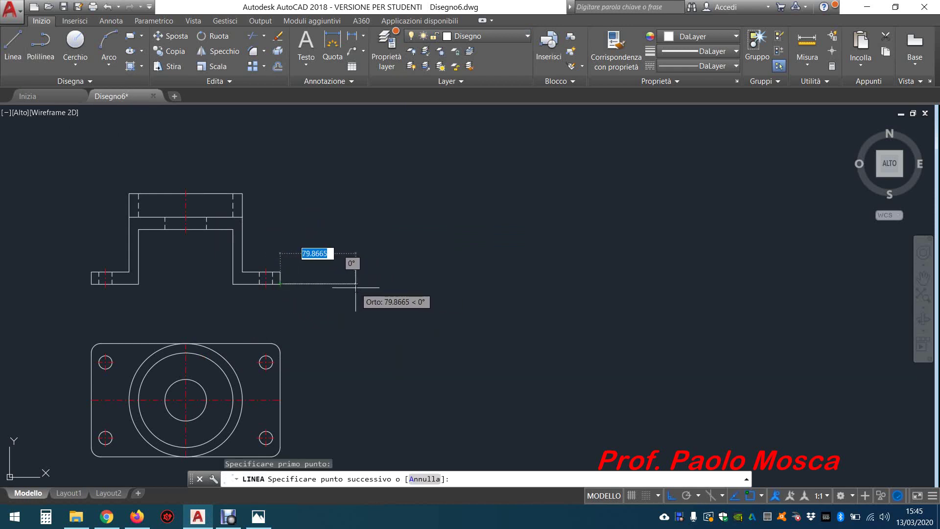
click(349, 287)
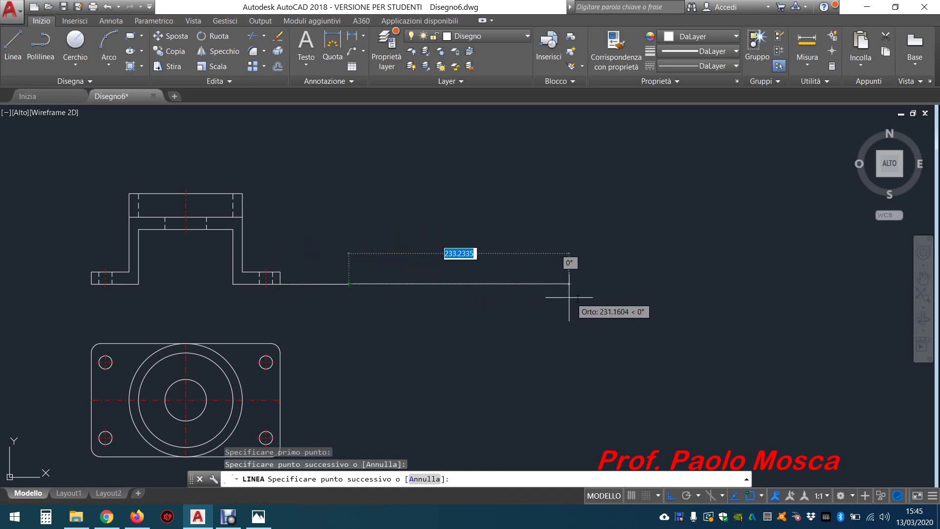
text(120)
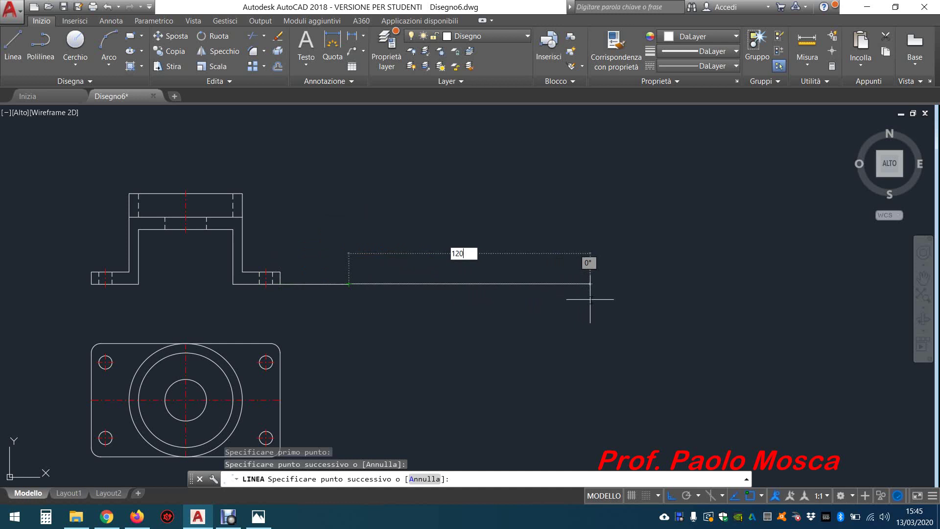
key(Return)
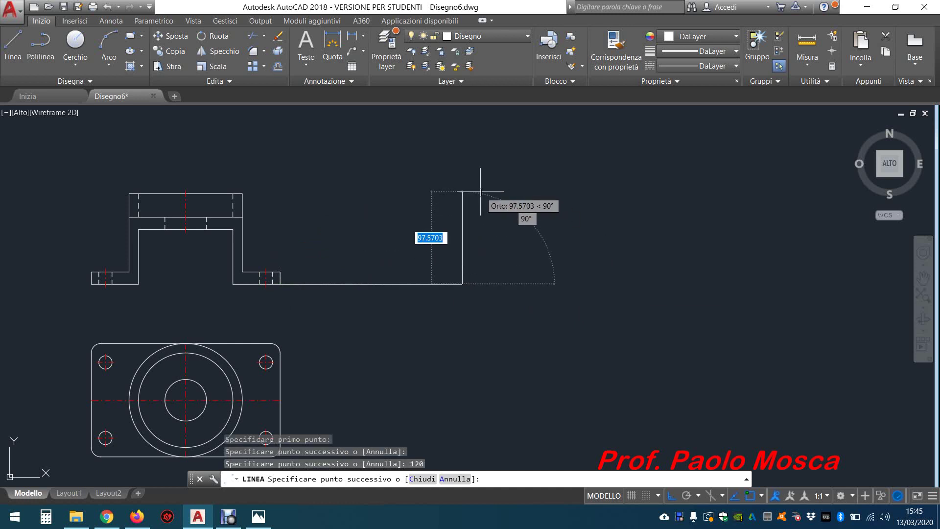
Step: Close the strip with 13, 120 and 13 unit segments, forming the 120 × 13 rectangle
text(13)
key(Return)
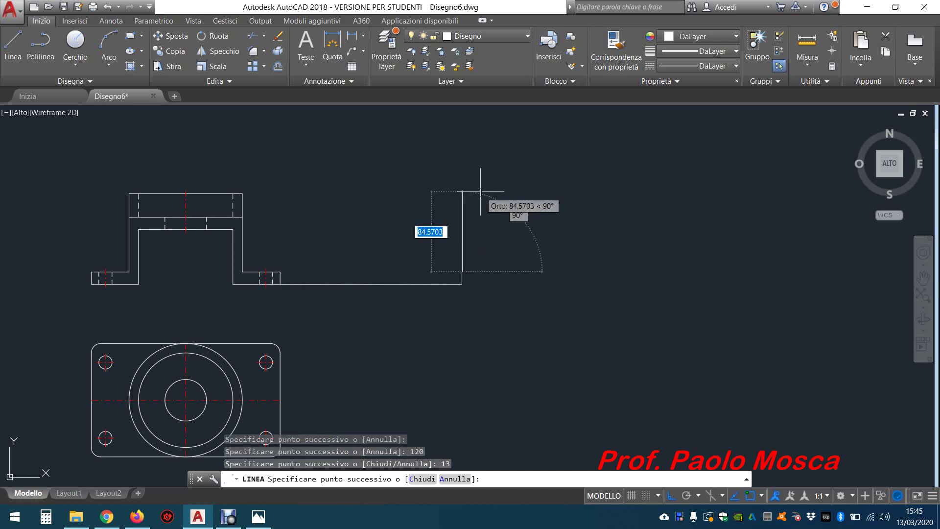
text(120)
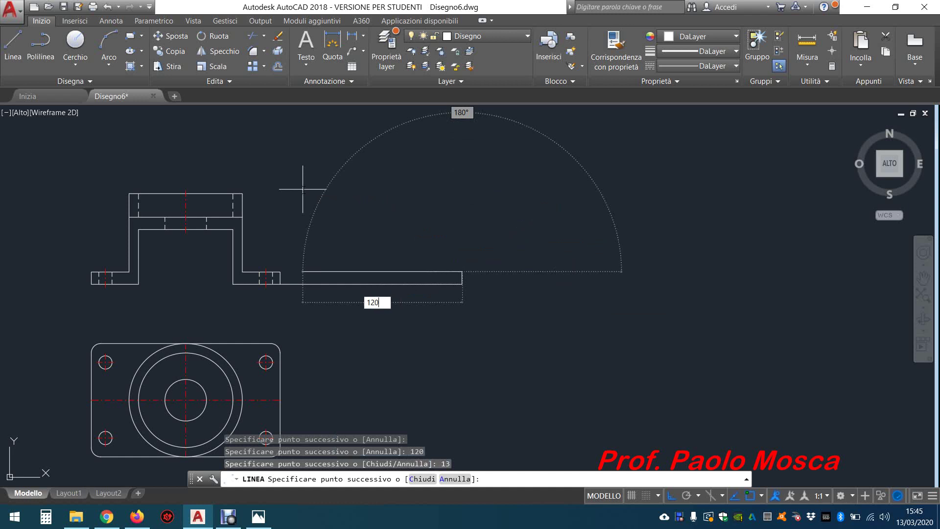
key(Return)
text(1)
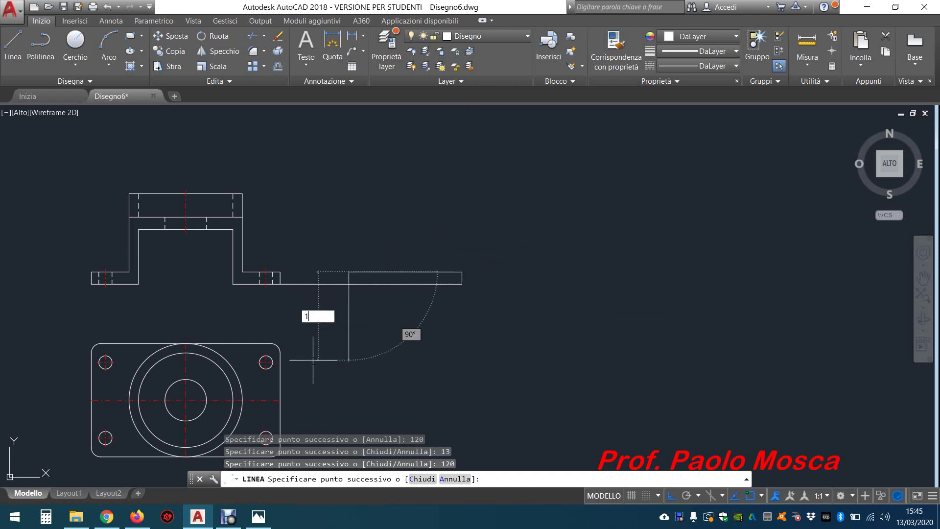
text(3)
key(Return)
key(Escape)
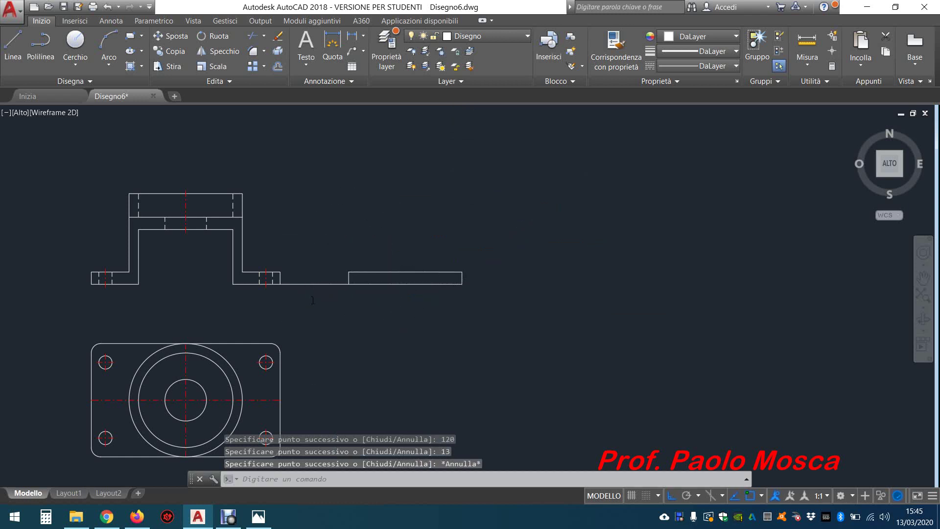
scroll(312, 298, up, 2)
Step: Delete the stray line joining the front view to the new strip
click(329, 268)
click(304, 293)
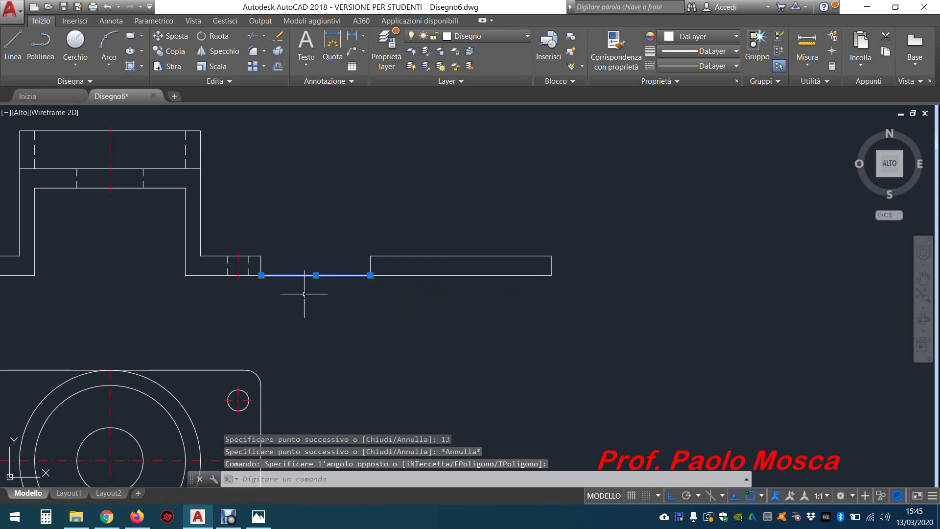
click(277, 40)
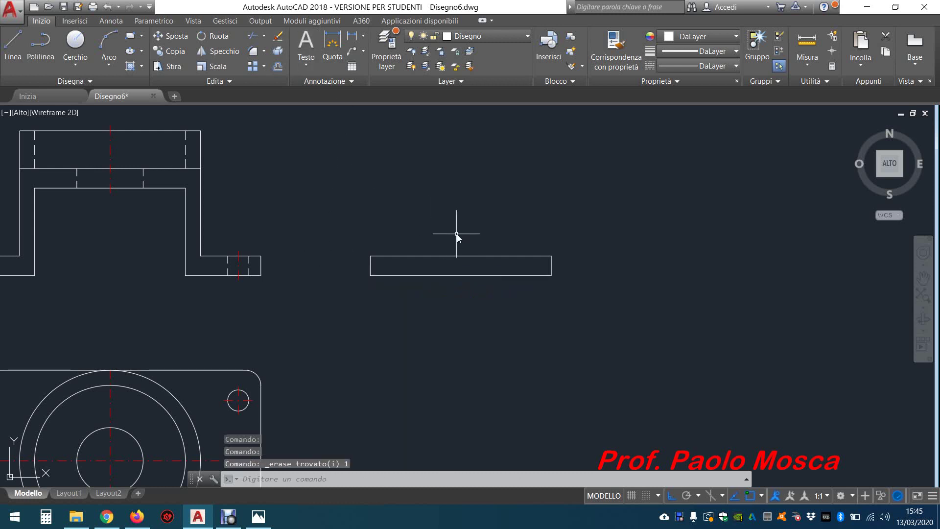
middle_drag(457, 237, 405, 260)
Step: Draw a 45-high, 120-wide band on top of the base strip
click(13, 44)
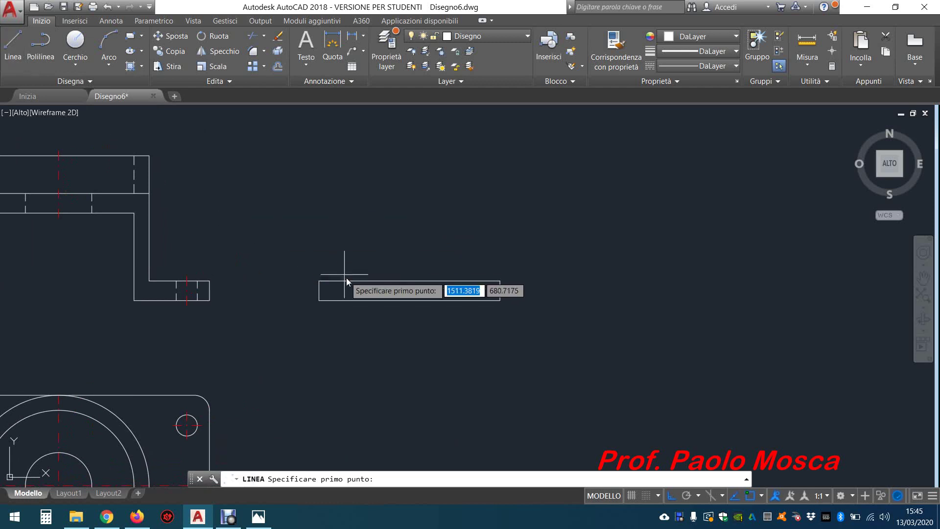
click(500, 283)
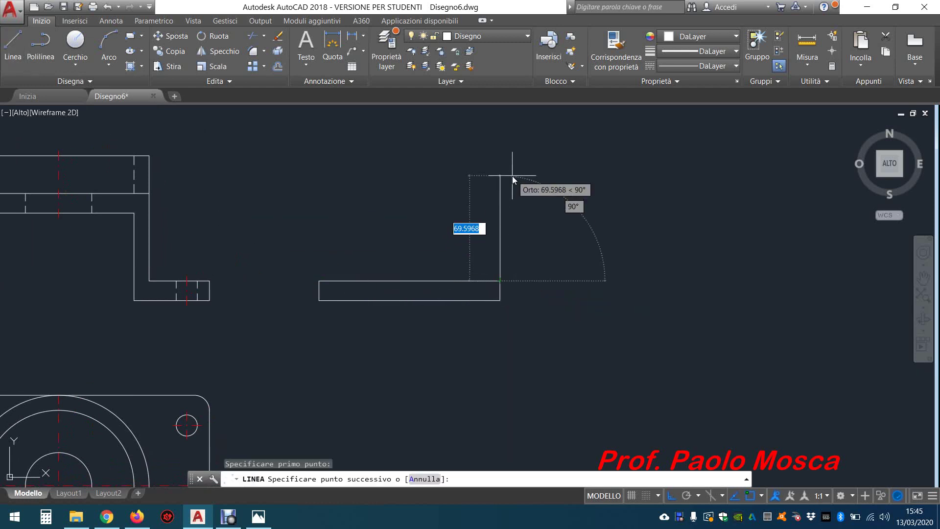
text(45)
key(Return)
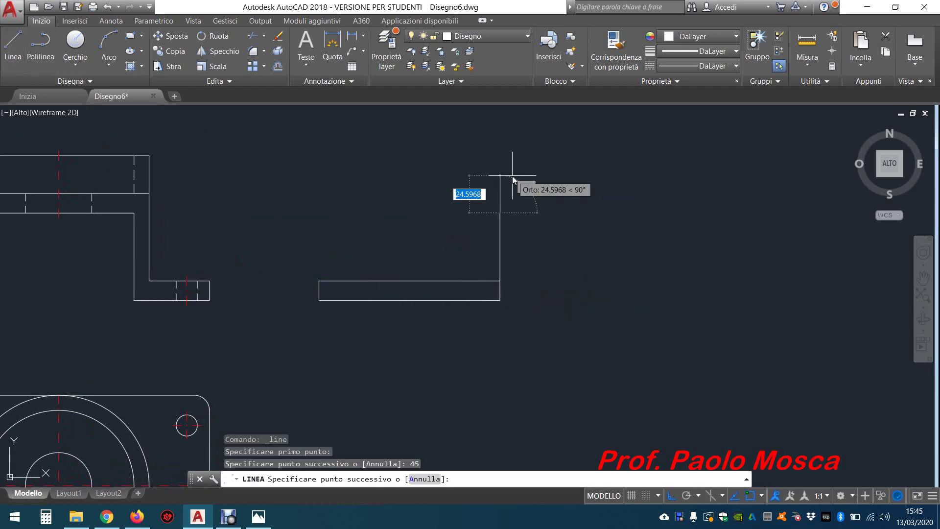
text(12)
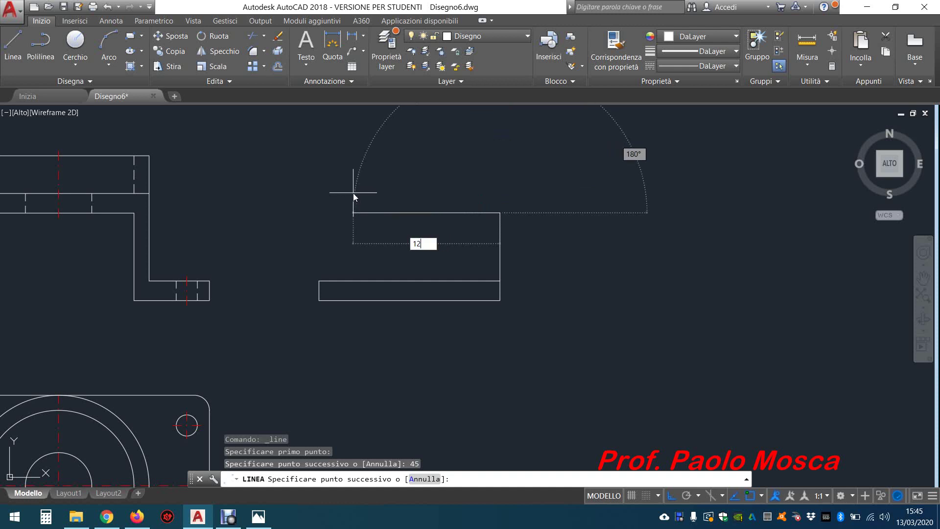
text(0)
key(Return)
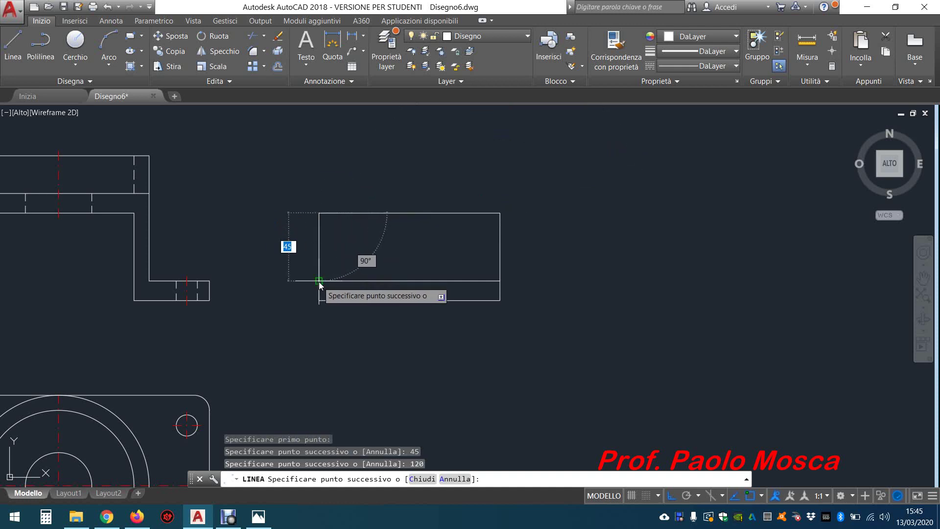
click(319, 281)
key(Escape)
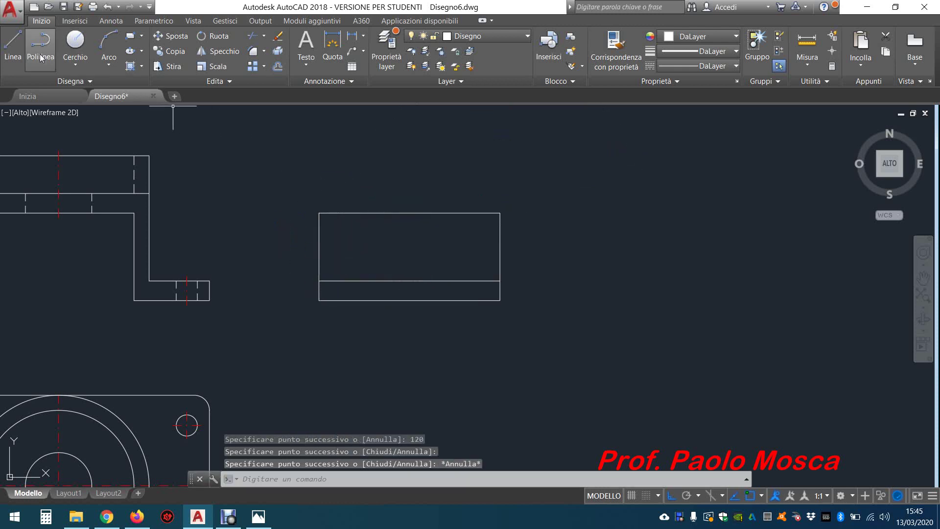
Step: Draw a 25-high, 120-wide top band above the 45-high band
click(20, 50)
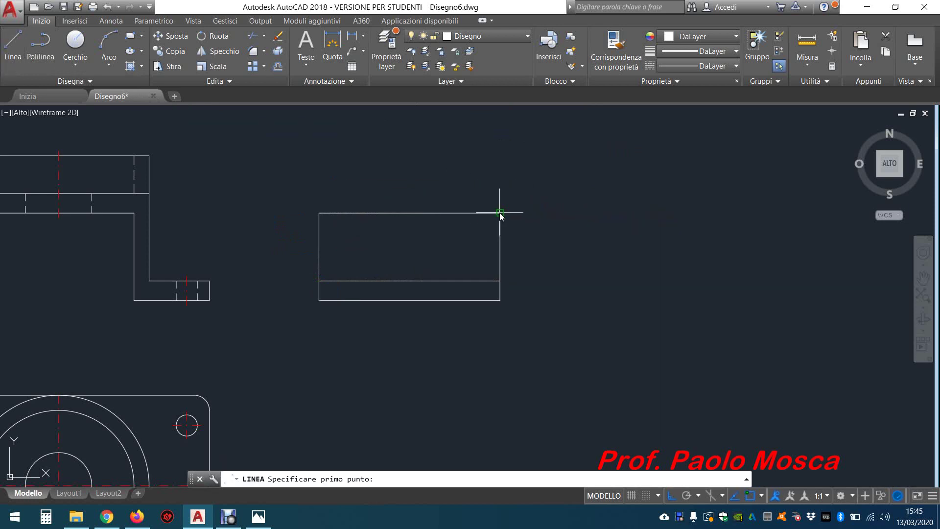
click(500, 213)
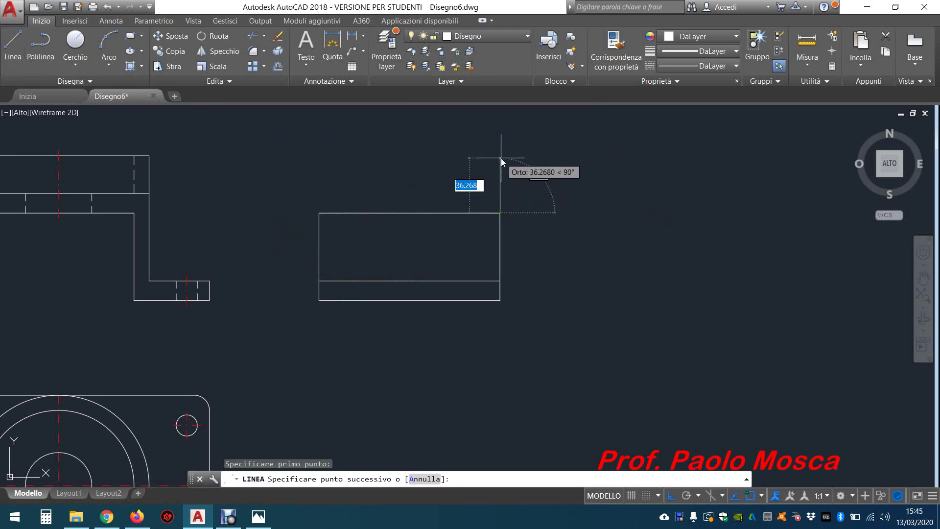
text(25)
key(Return)
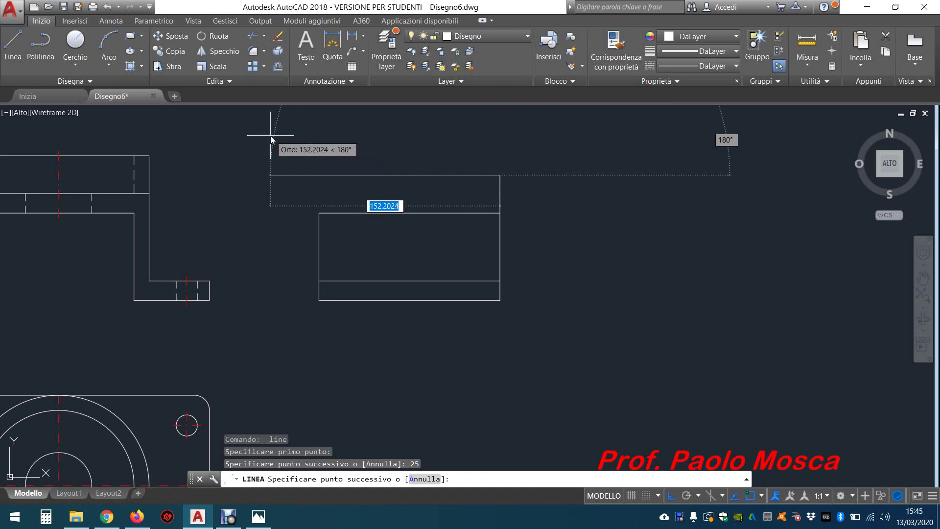
text(120)
key(Return)
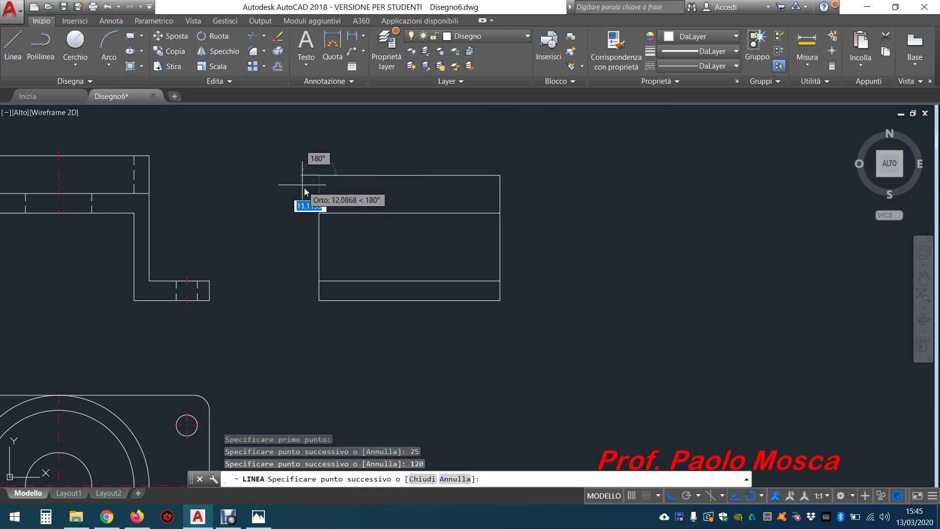
click(318, 213)
key(Escape)
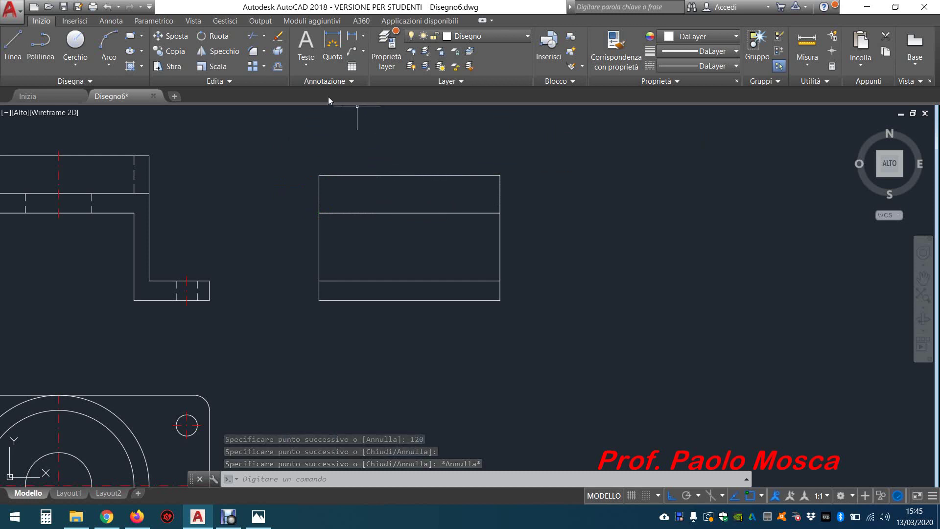
Step: Offset the side view's left and right edges and the divider line inward by 10
click(279, 68)
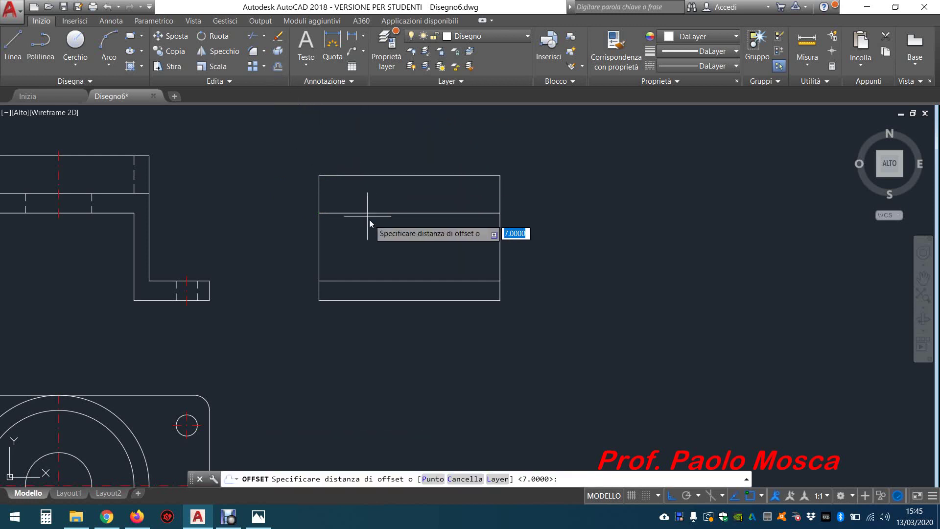
text(10)
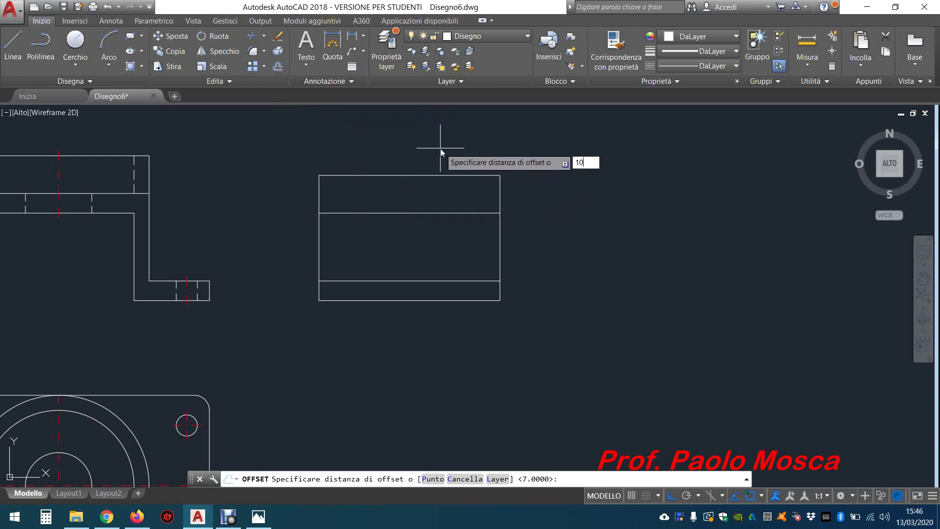
key(Return)
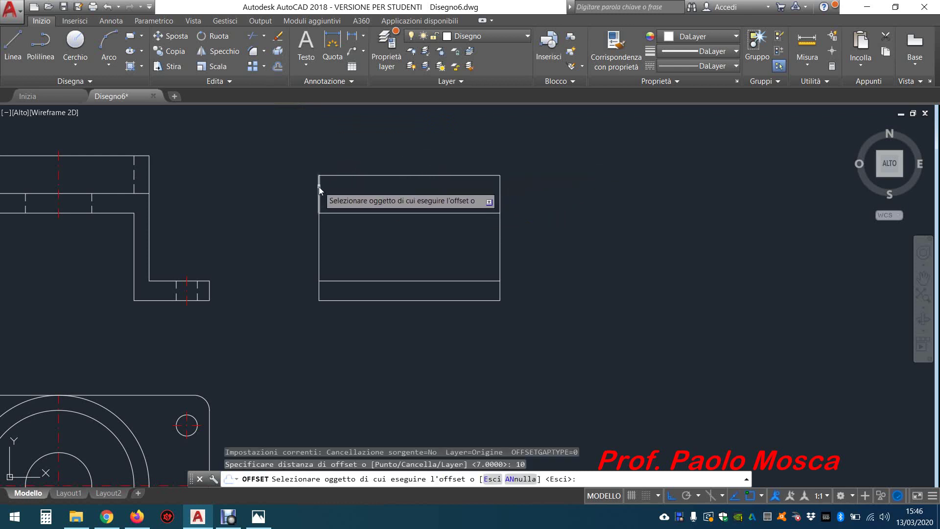
click(319, 186)
click(352, 192)
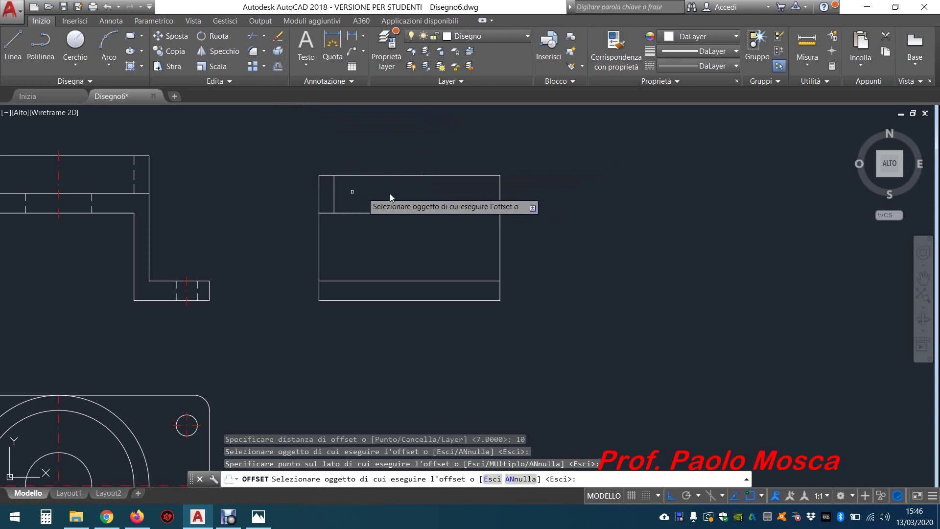
click(499, 194)
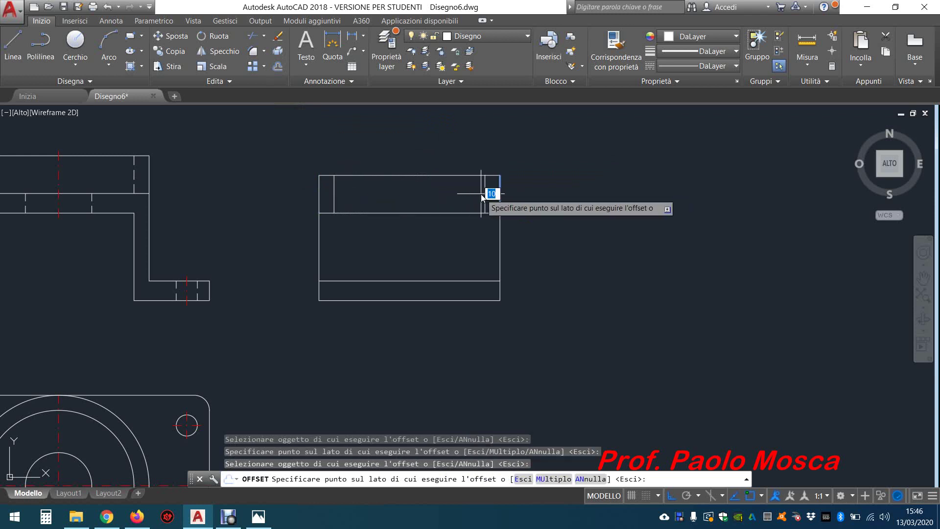
click(481, 194)
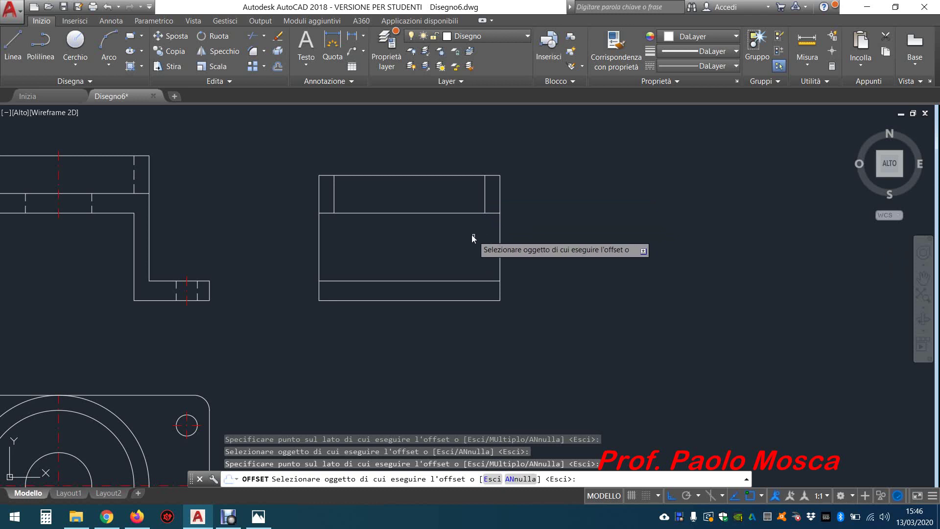
click(413, 213)
click(415, 245)
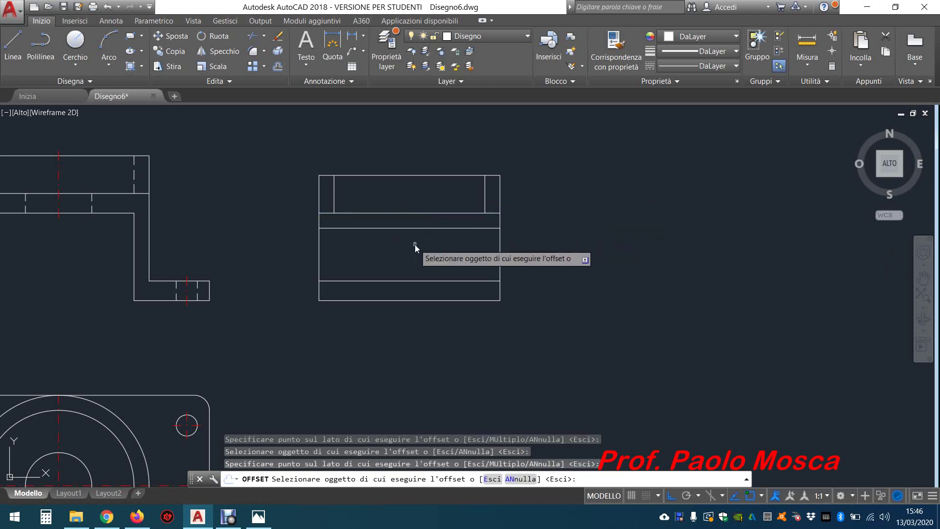
key(Escape)
key(Escape)
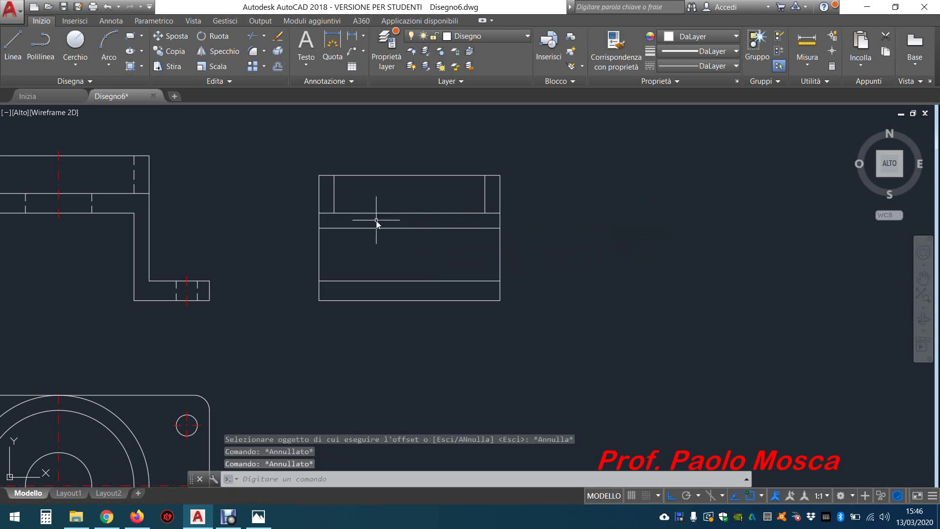
Step: Put the new horizontal line and both inner vertical lines on the Tratteggio layer
click(383, 228)
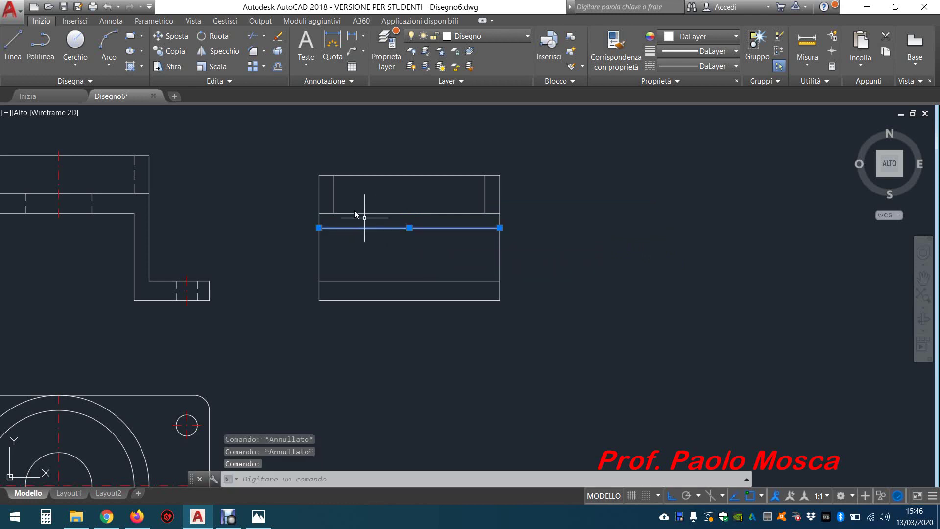
click(337, 191)
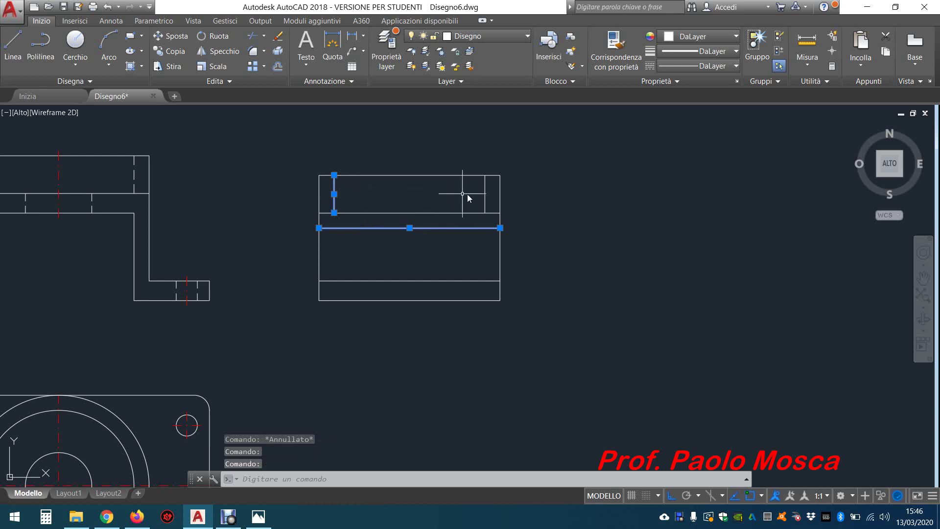
click(484, 193)
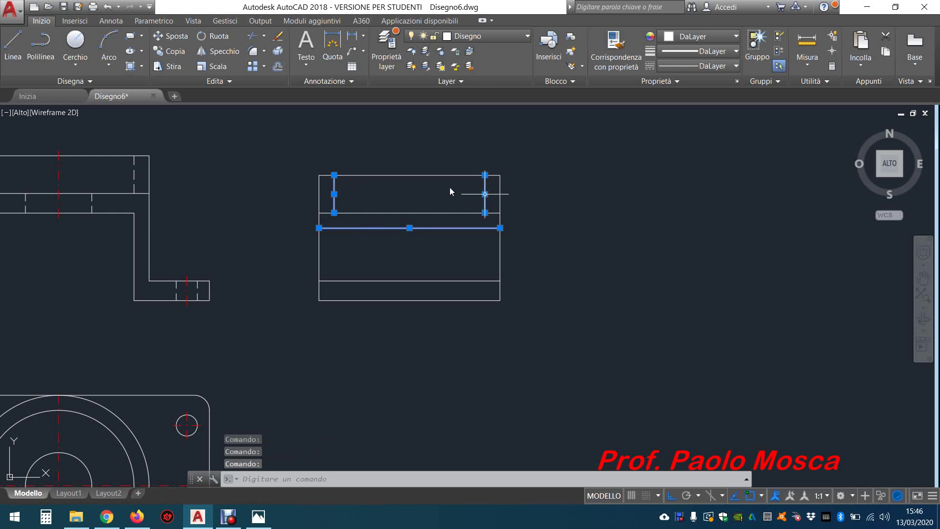
click(474, 36)
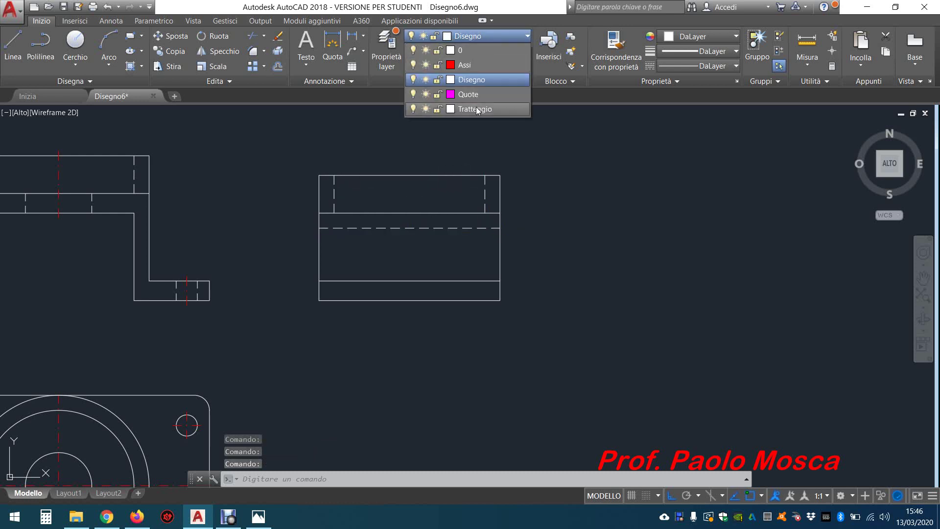
click(477, 109)
key(Escape)
key(Escape)
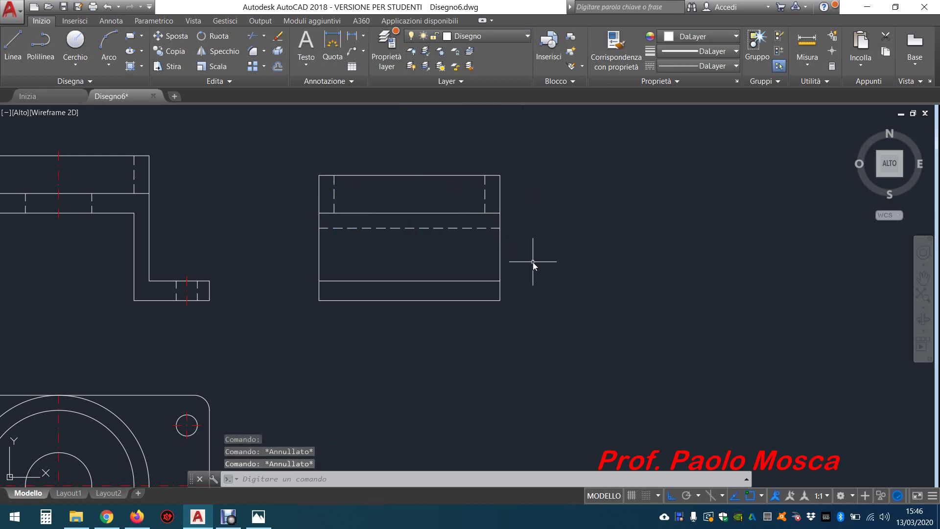
Step: Draw a vertical guide line from the divider's midpoint down to the dashed line
click(11, 53)
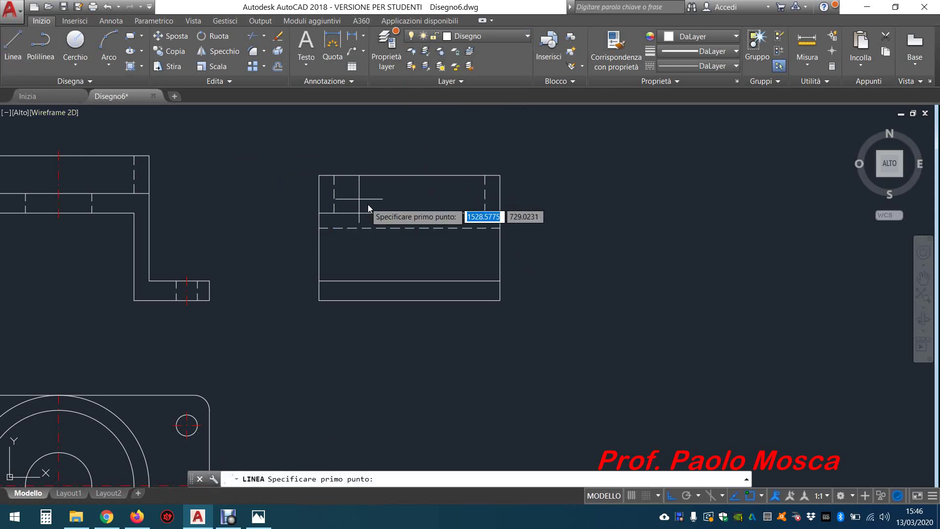
scroll(410, 214, up, 2)
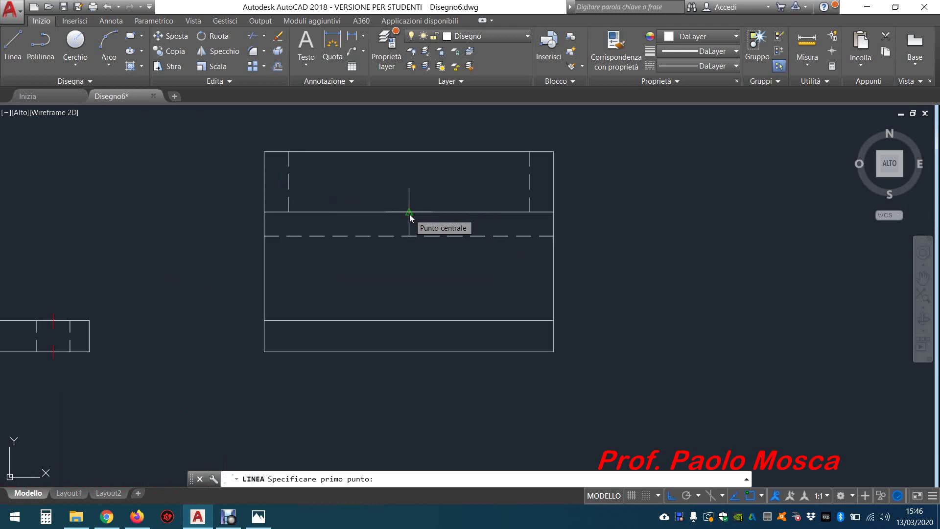
scroll(409, 213, up, 2)
click(410, 211)
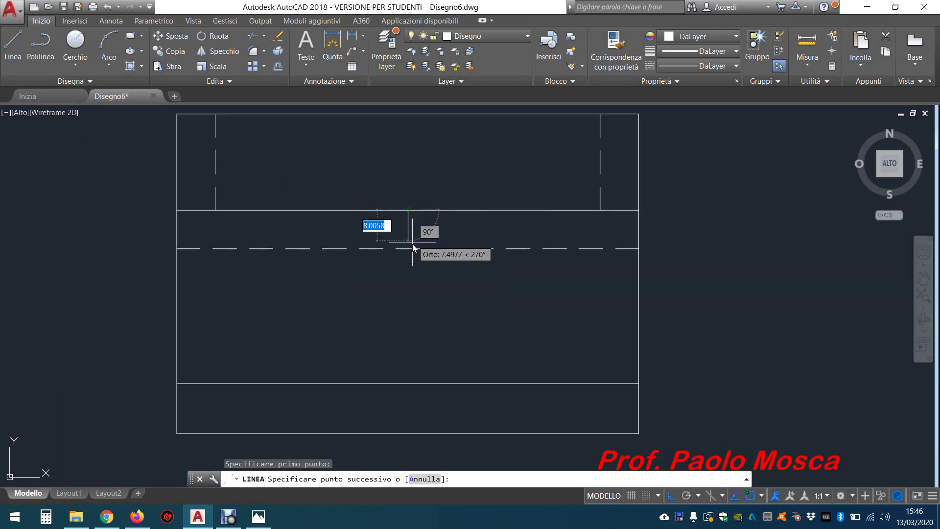
click(408, 248)
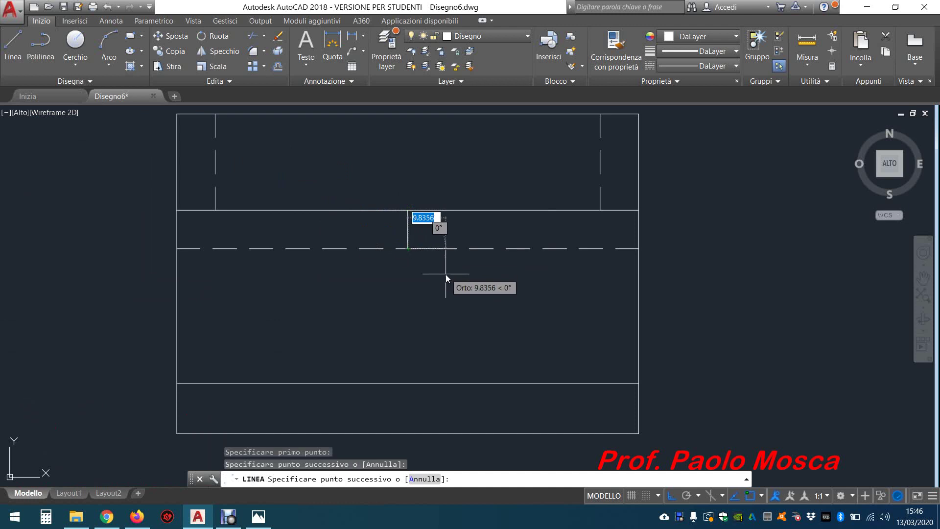
key(Escape)
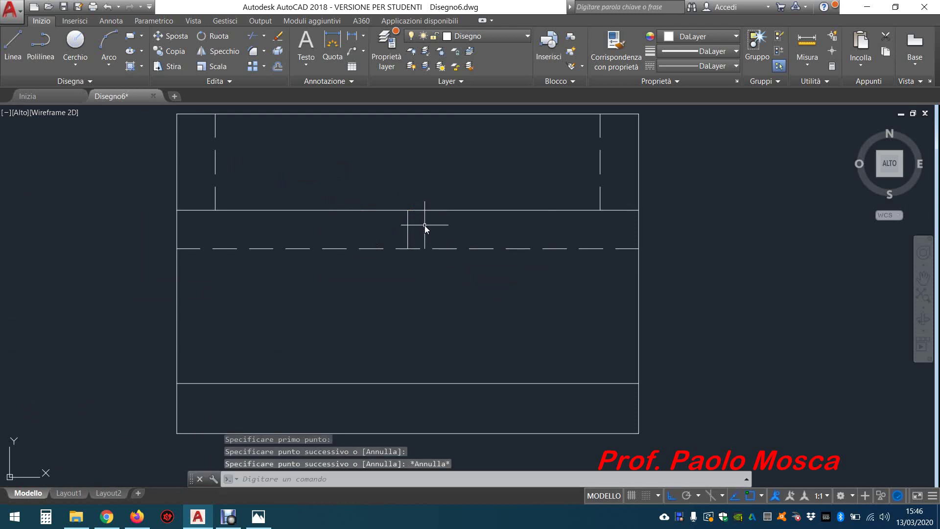
Step: Move the vertical guide line onto the Tratteggio layer
click(424, 226)
click(390, 239)
click(468, 37)
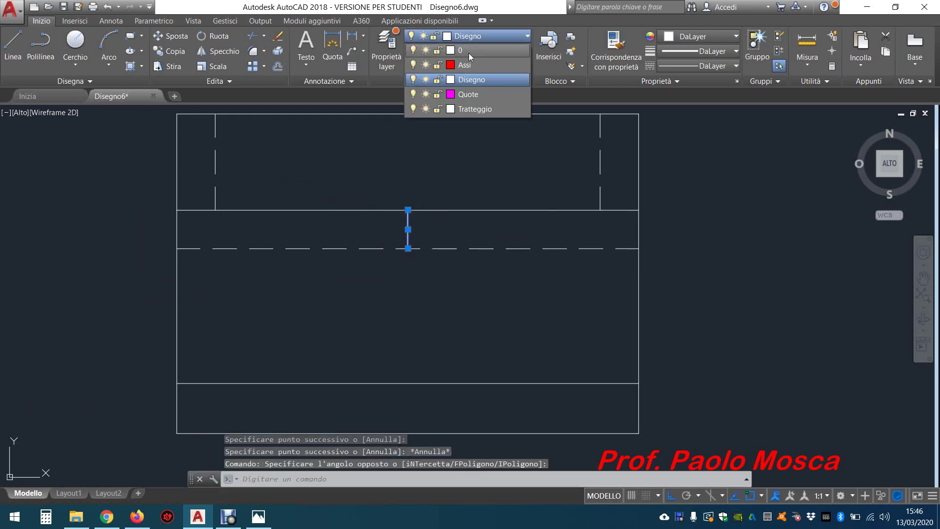
click(472, 108)
key(Escape)
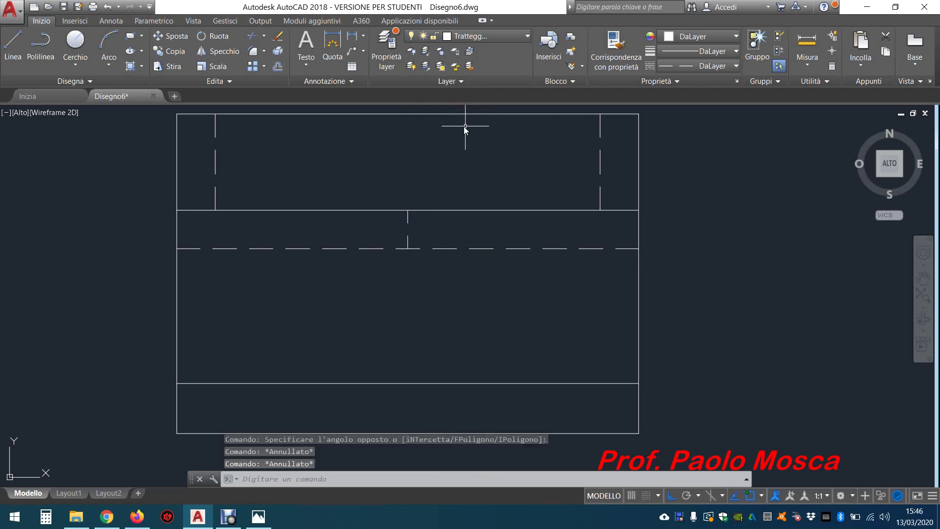
Step: Offset the guide line 22 units to each side, then erase the central guide
click(277, 66)
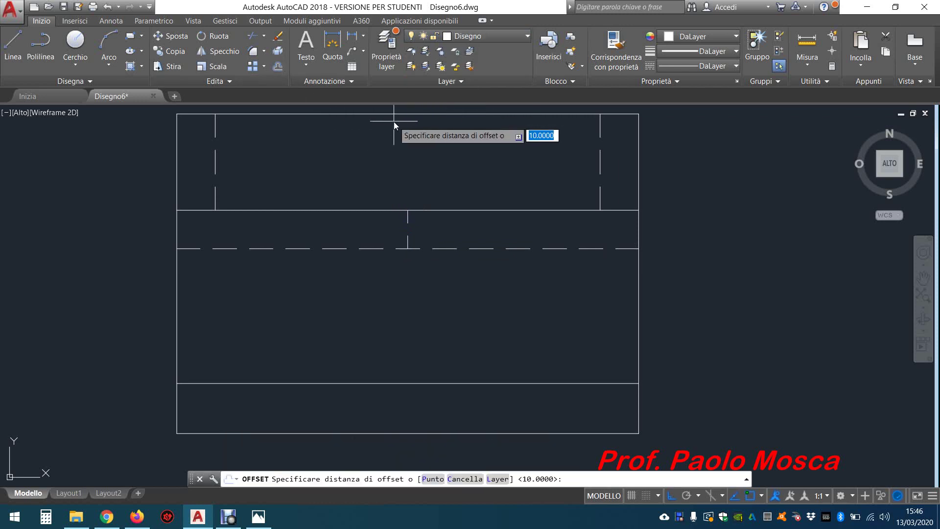
text(22)
key(Return)
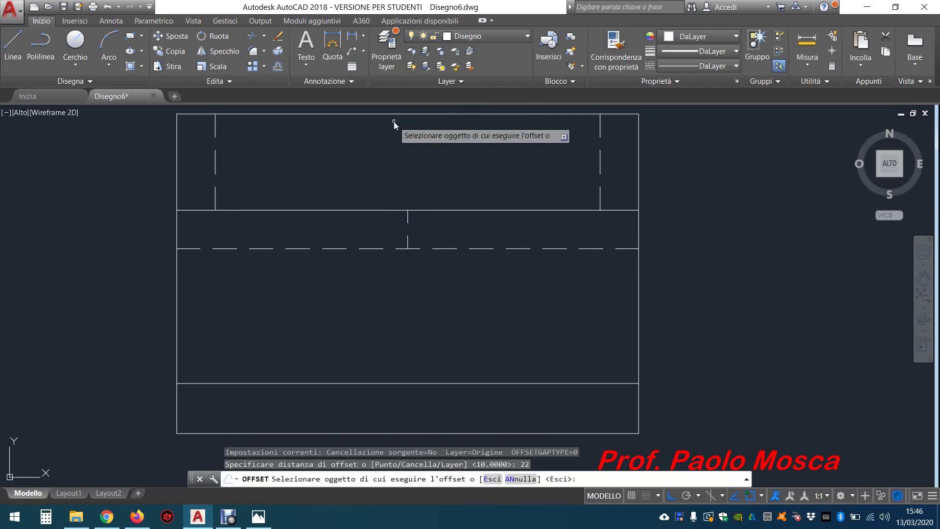
click(408, 219)
click(445, 222)
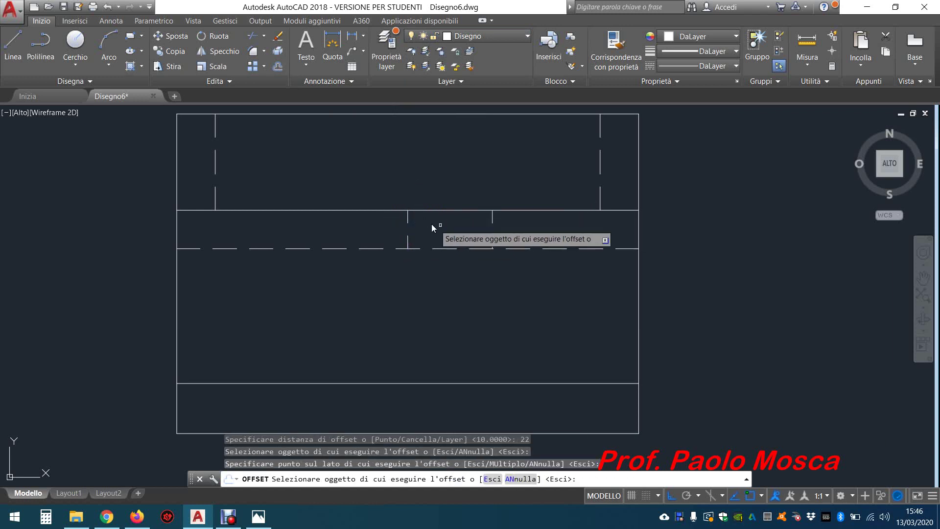
click(407, 218)
click(312, 222)
key(Escape)
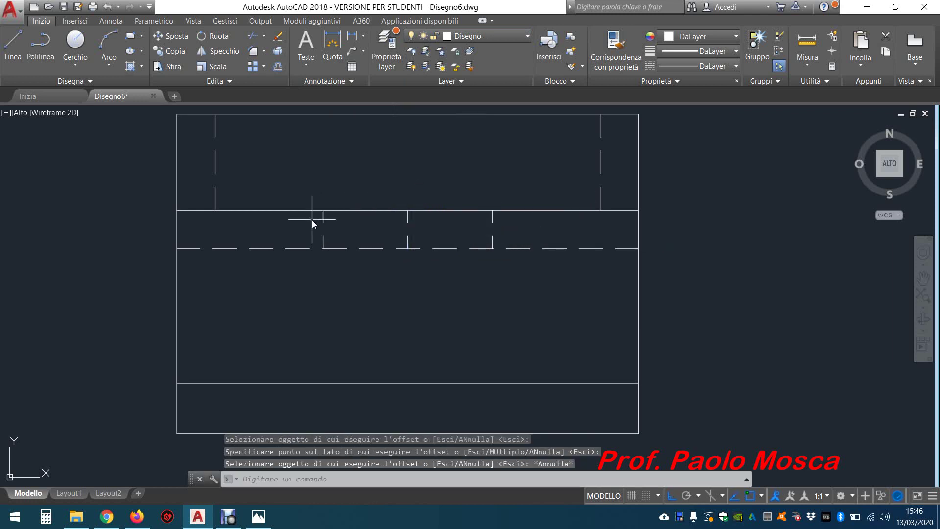
click(408, 219)
click(281, 43)
Step: Offset the base strip's left and right edges 20 units inward as hole axes
scroll(396, 165, down, 2)
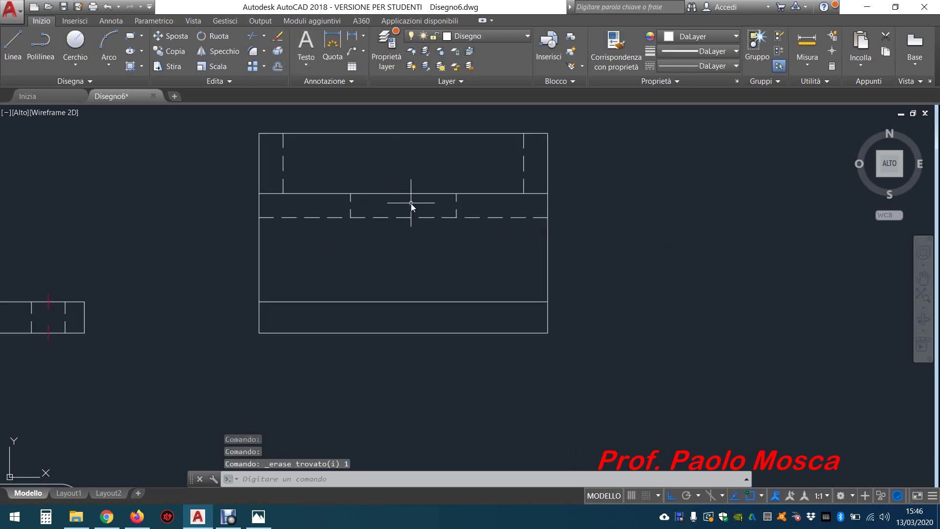
click(277, 66)
text(2)
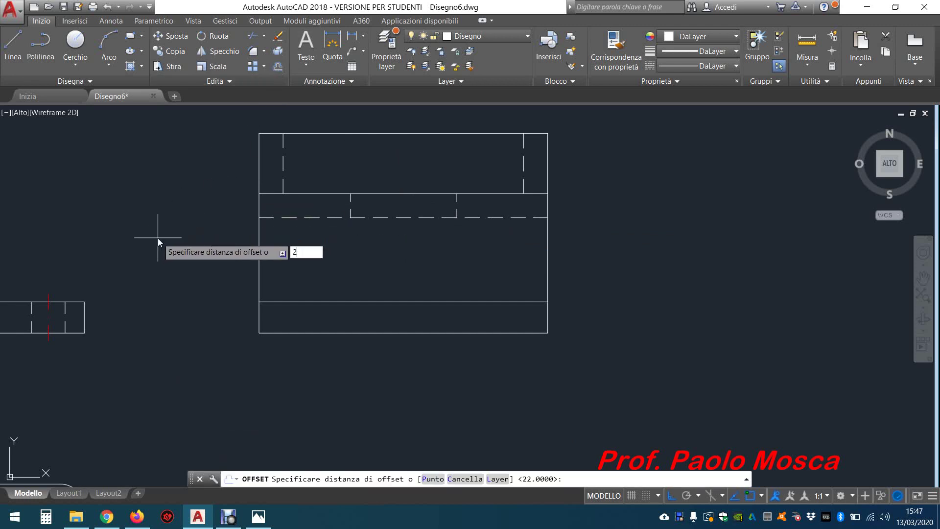
text(0)
key(Return)
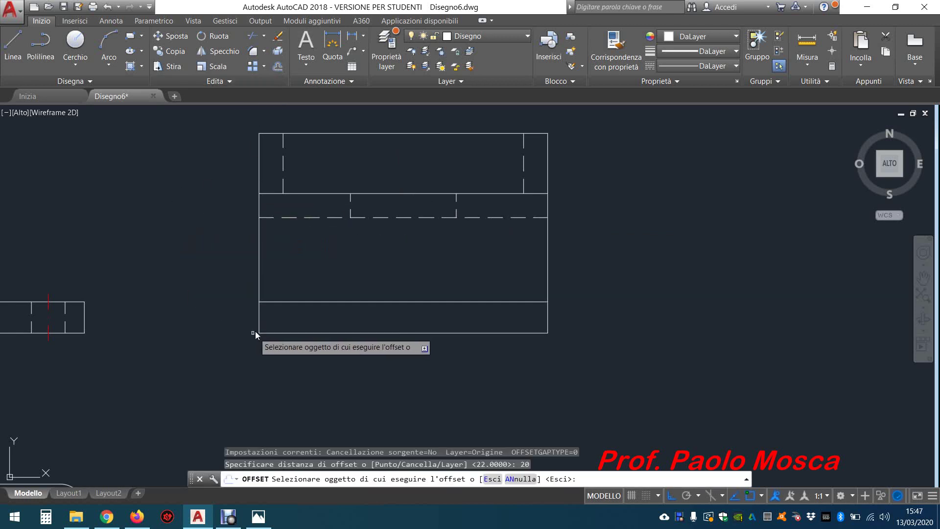
click(259, 316)
click(322, 317)
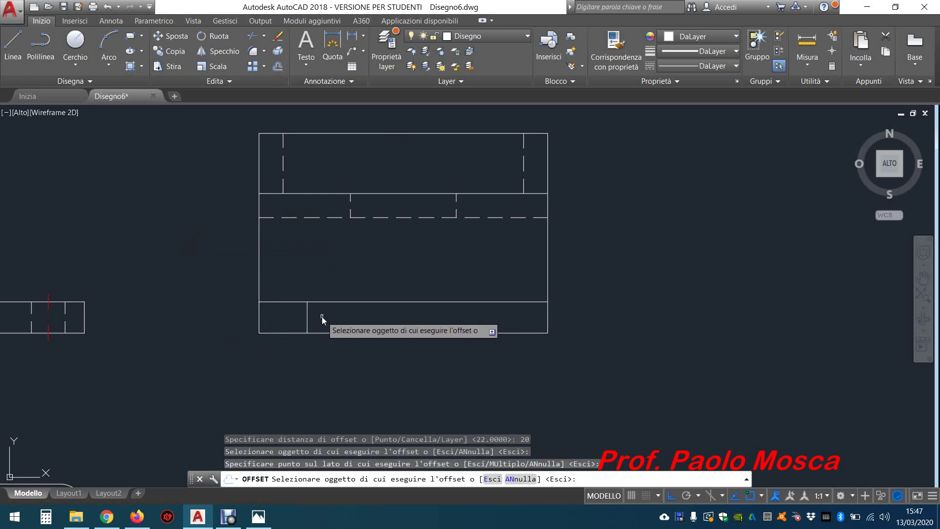
click(547, 316)
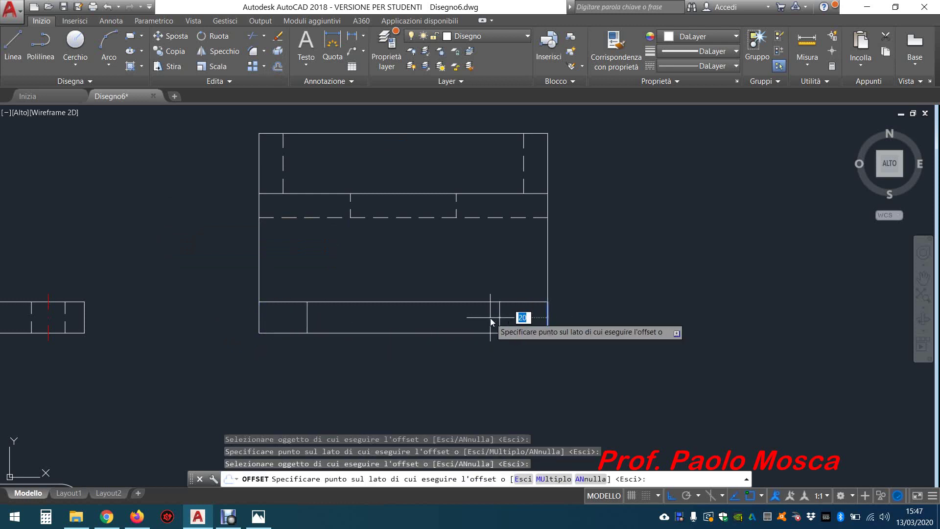
click(490, 318)
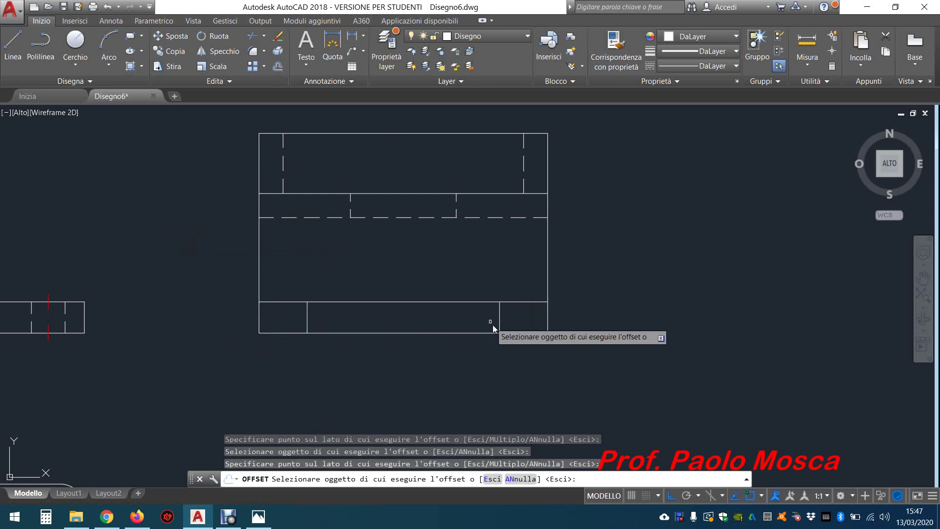
Step: Offset each hole axis 7 units to both sides to form the hole edges
click(278, 68)
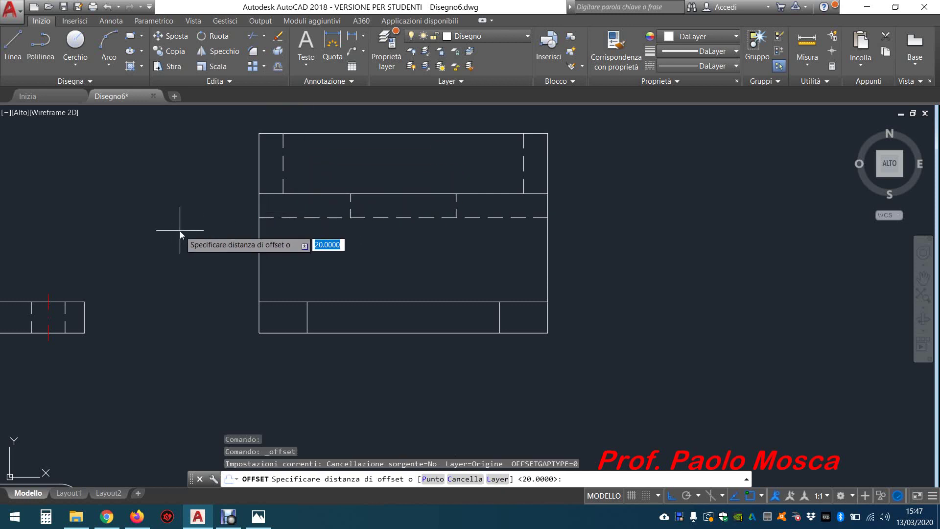
text(7)
key(Return)
click(307, 314)
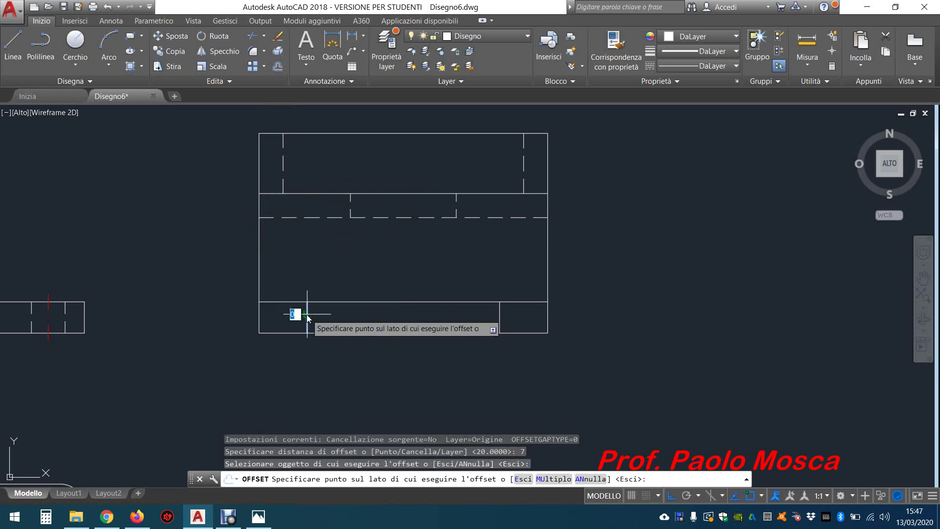
click(340, 316)
click(308, 317)
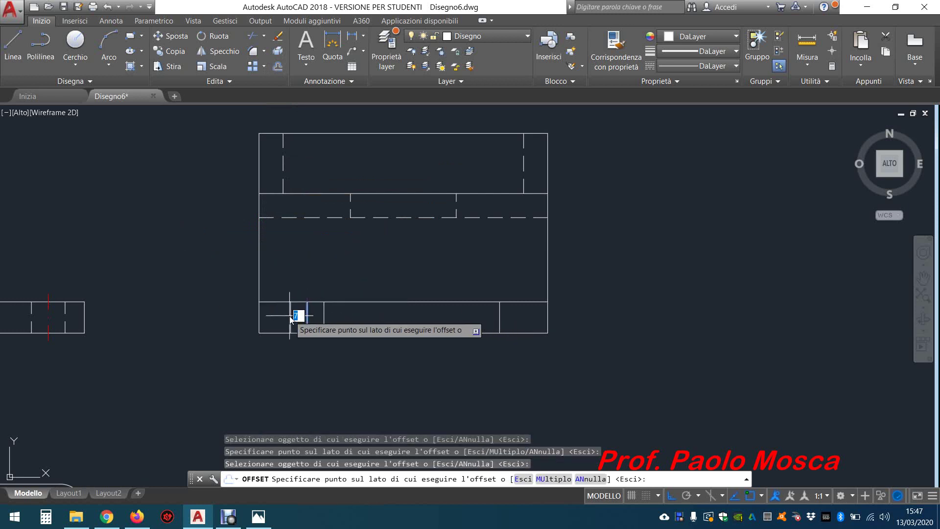
click(498, 316)
click(500, 317)
click(463, 319)
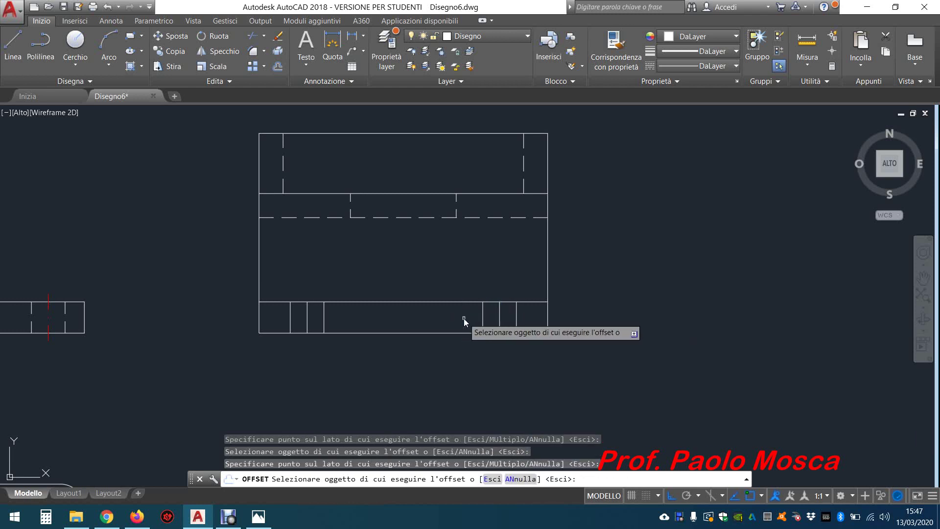
key(Escape)
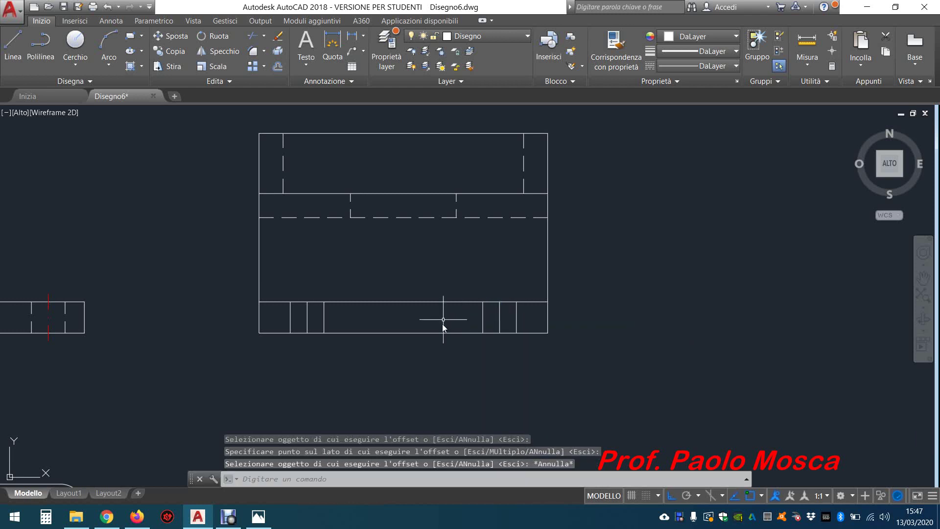
mouse_move(324, 318)
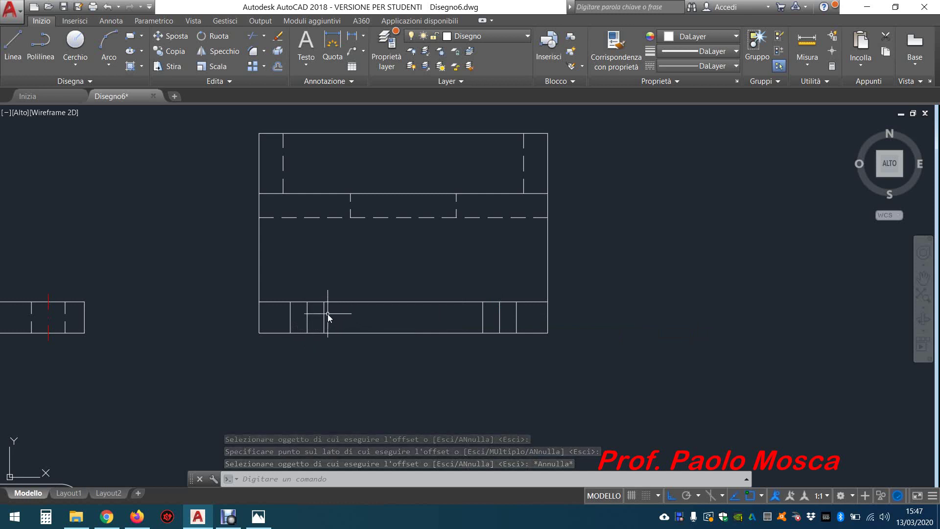
Step: Move the four hole-edge lines in the base strip onto the Tratteggio layer
click(324, 311)
click(290, 317)
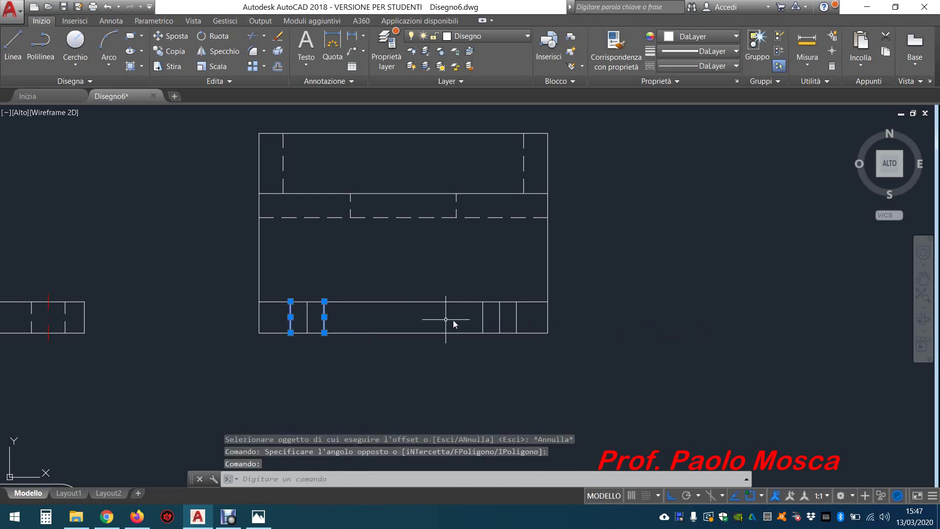
click(483, 318)
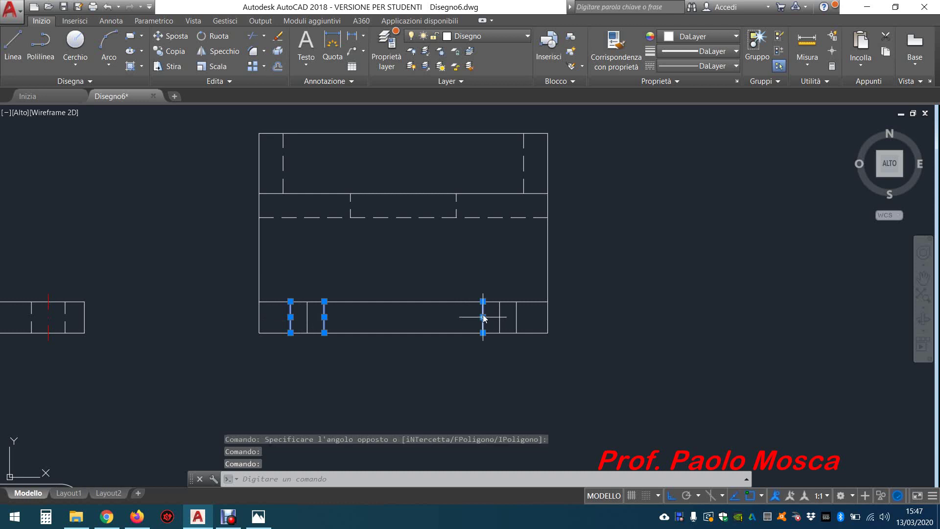
click(516, 319)
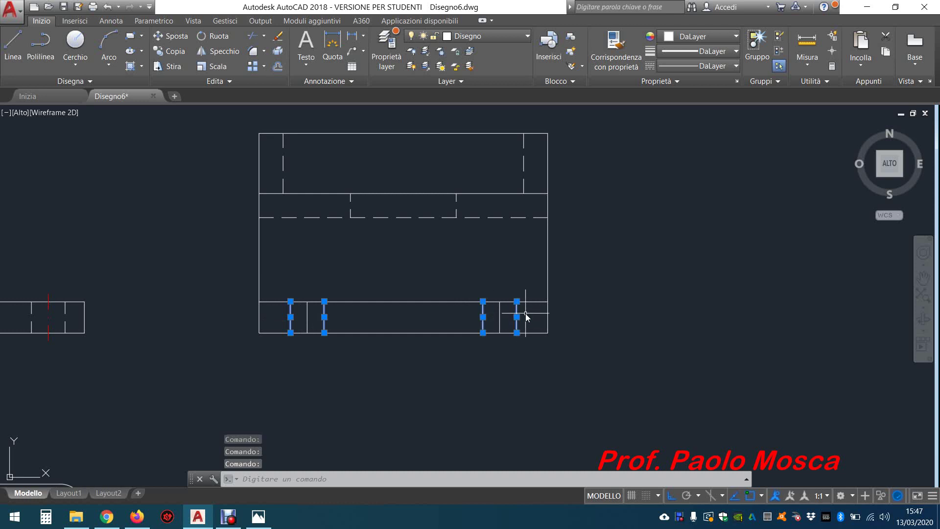
click(470, 39)
click(475, 108)
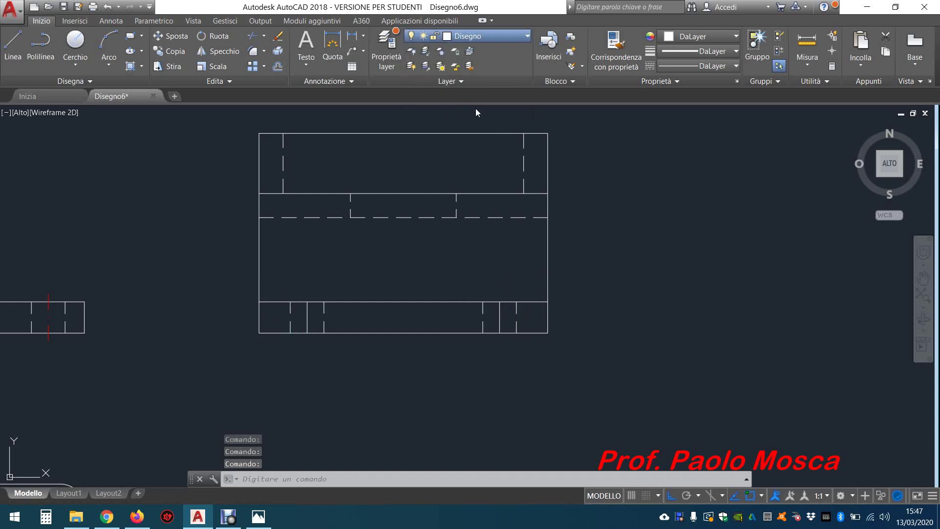
key(Escape)
key(Escape)
key(Escape)
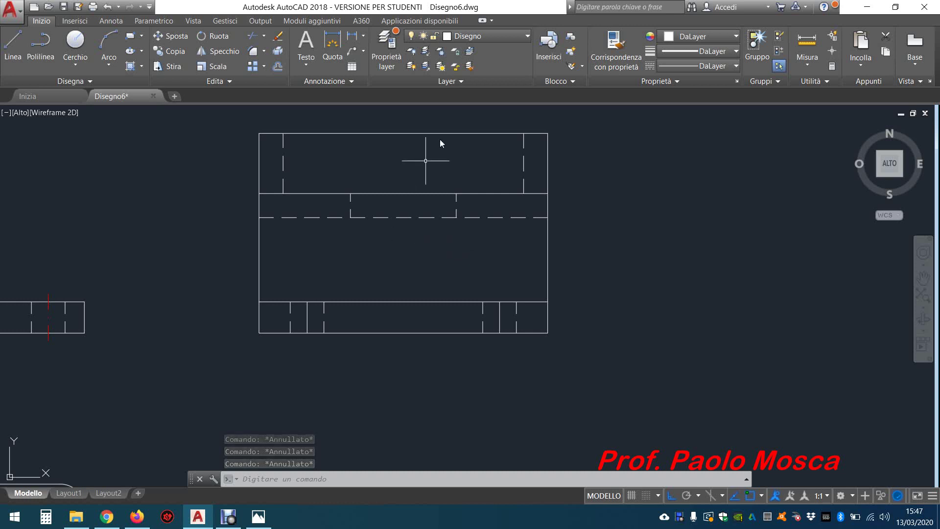
Step: With Assi current, draw a vertical line from the side view's top edge to its bottom
click(496, 38)
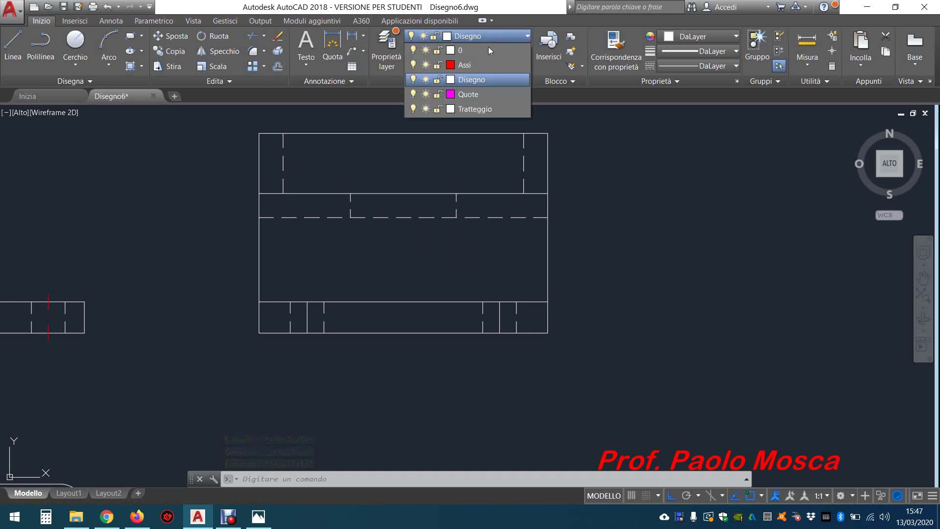
click(471, 66)
click(12, 46)
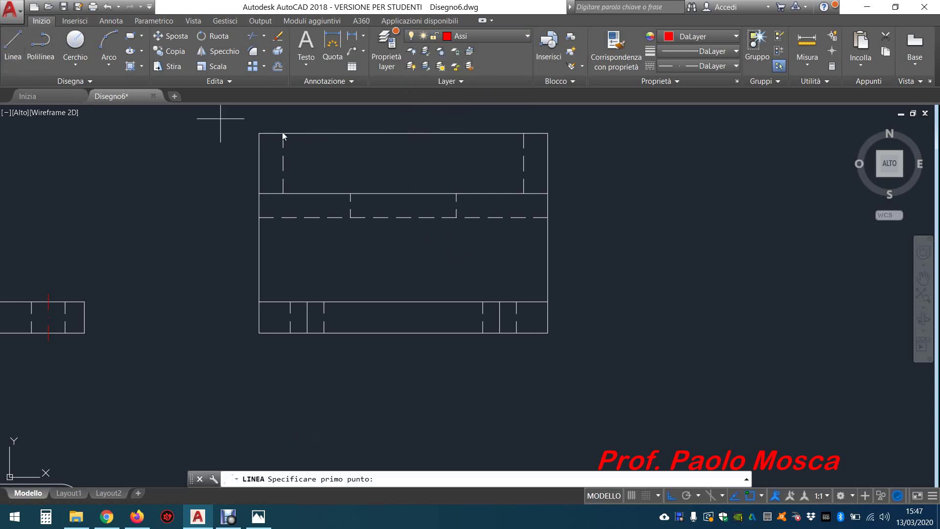
click(404, 133)
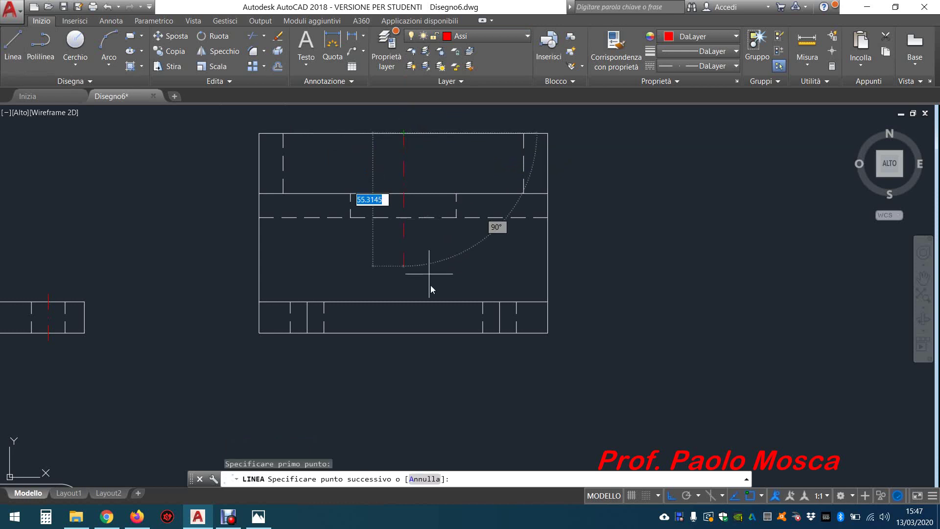
click(404, 333)
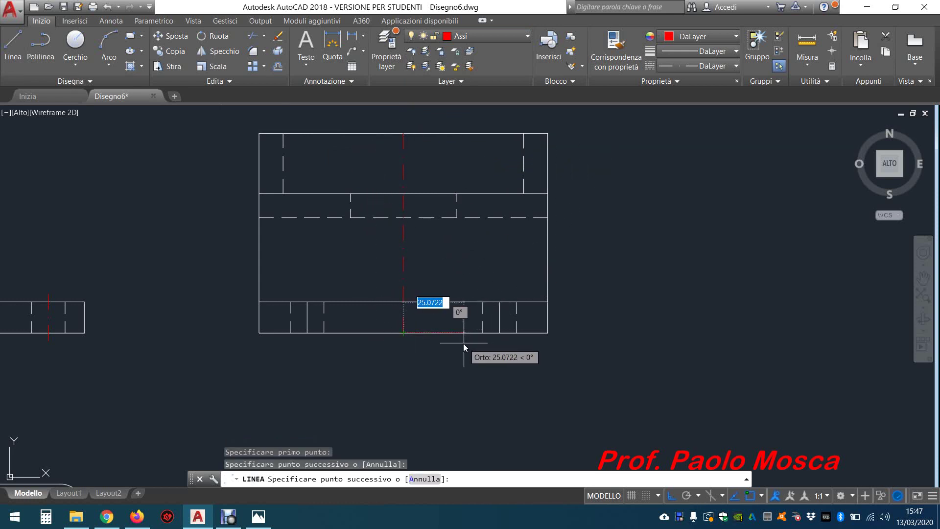
key(Escape)
Step: Stretch both ends of the centre line 3 units past the top and bottom edges
click(405, 324)
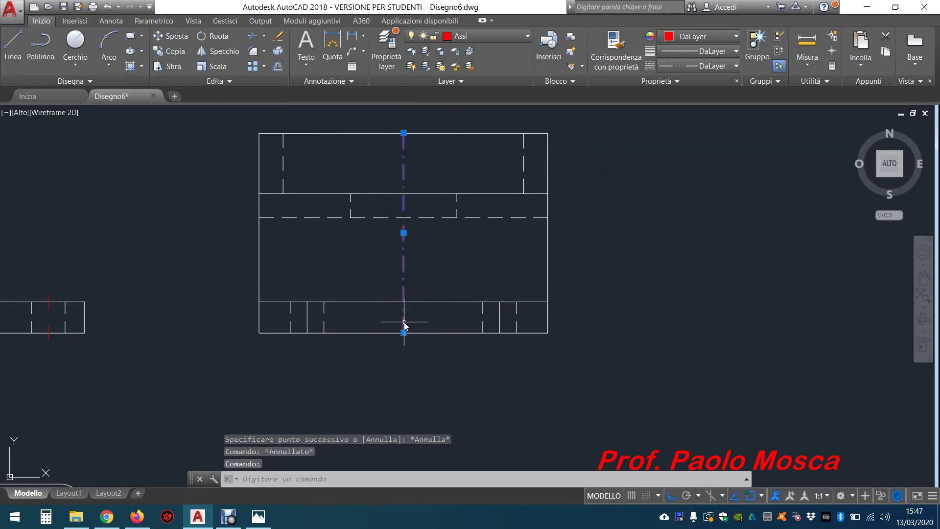
click(403, 333)
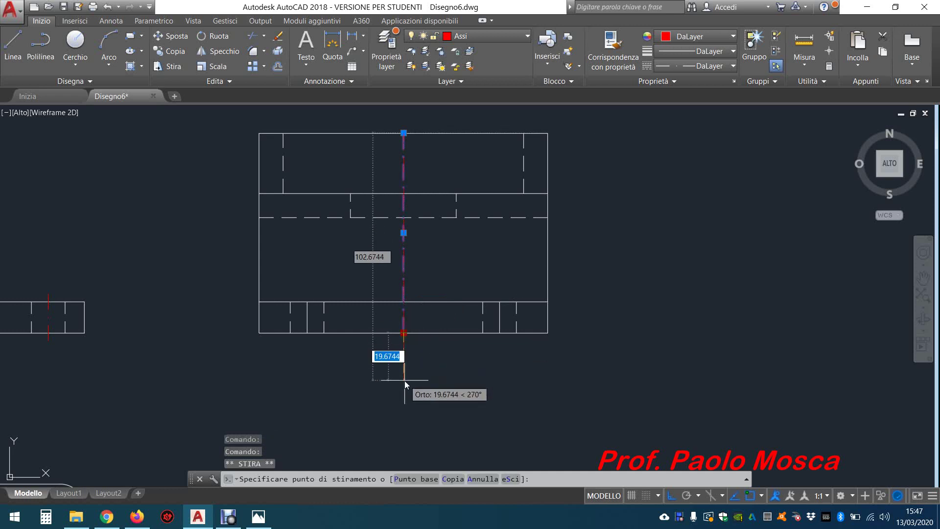
text(3)
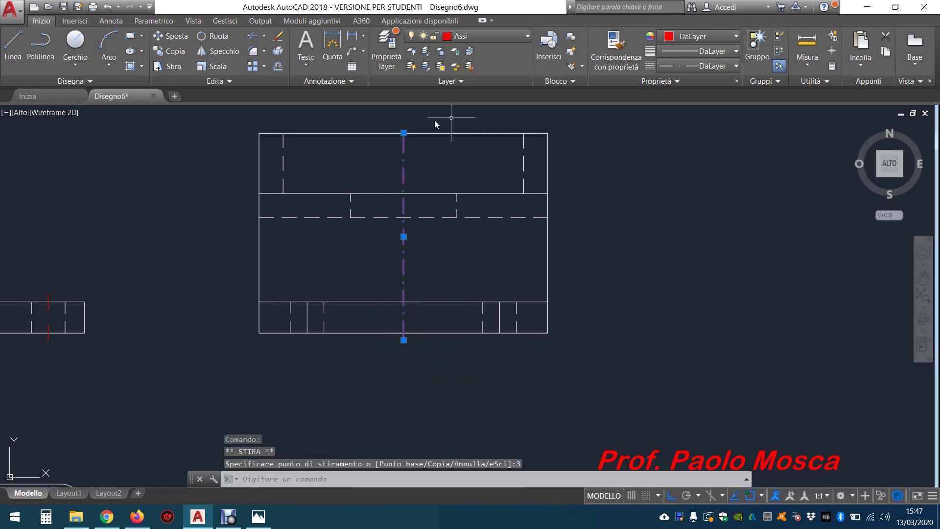
click(404, 133)
text(3)
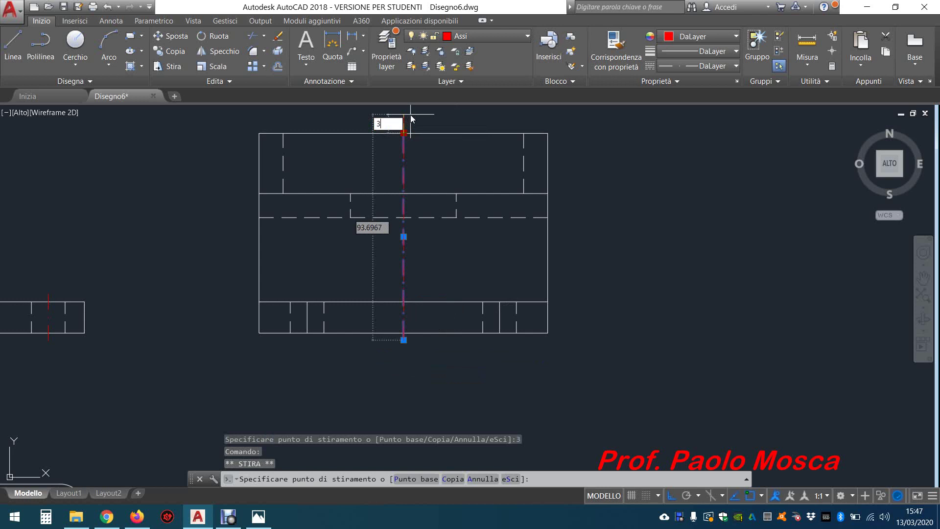
key(Return)
key(Escape)
key(Escape)
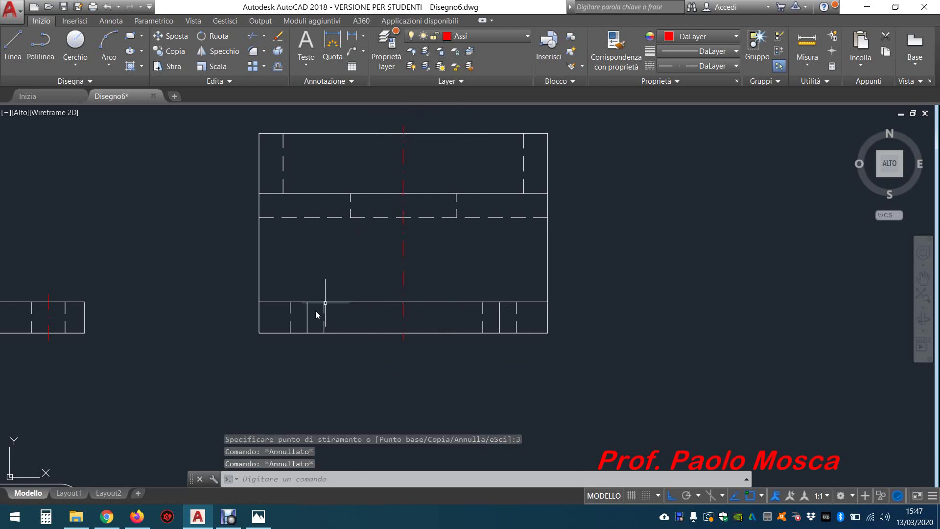
Step: Extend the left hole axis 3 units beyond the base at both ends
click(307, 317)
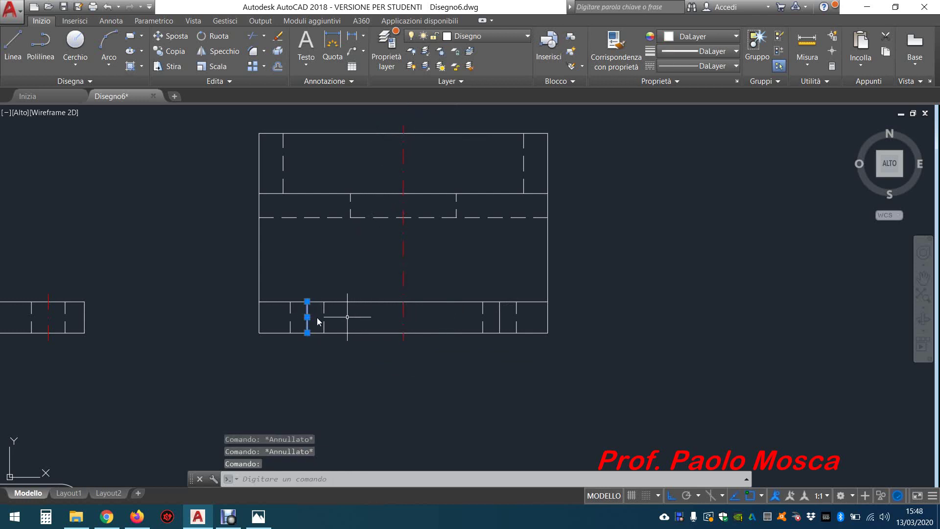
click(308, 302)
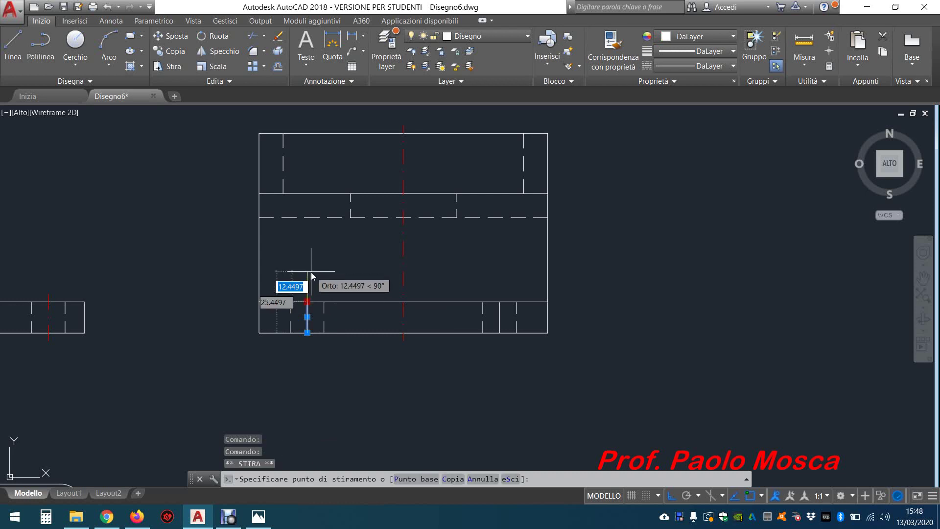
text(3)
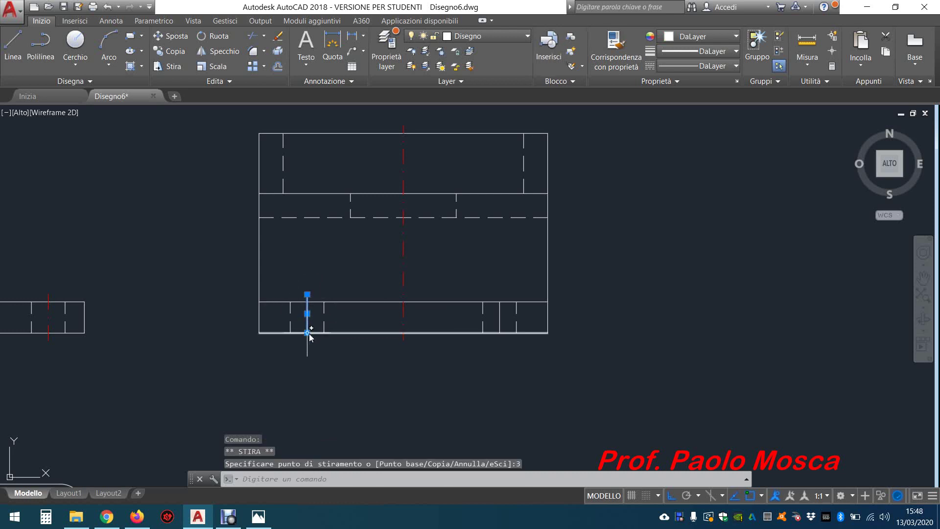
click(308, 333)
text(3)
key(Return)
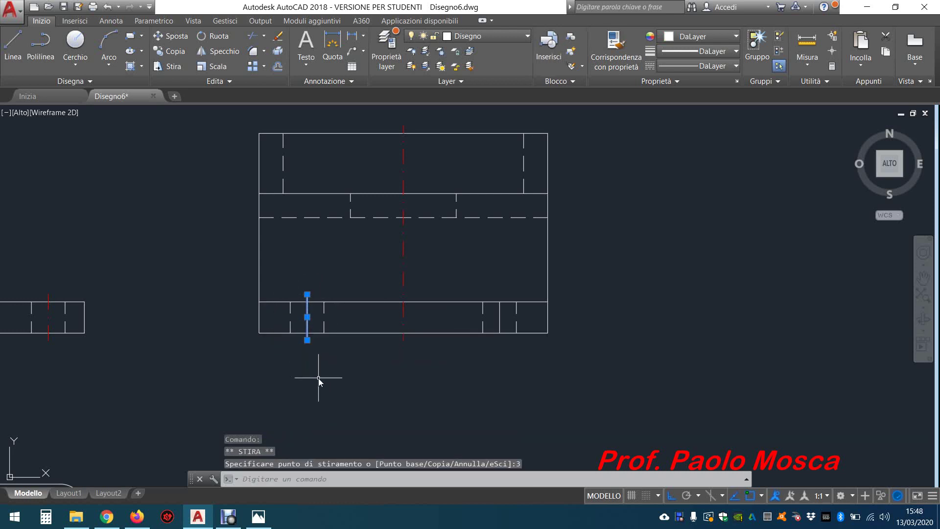
Step: Extend the right hole axis 3 units beyond the base at both ends
click(500, 318)
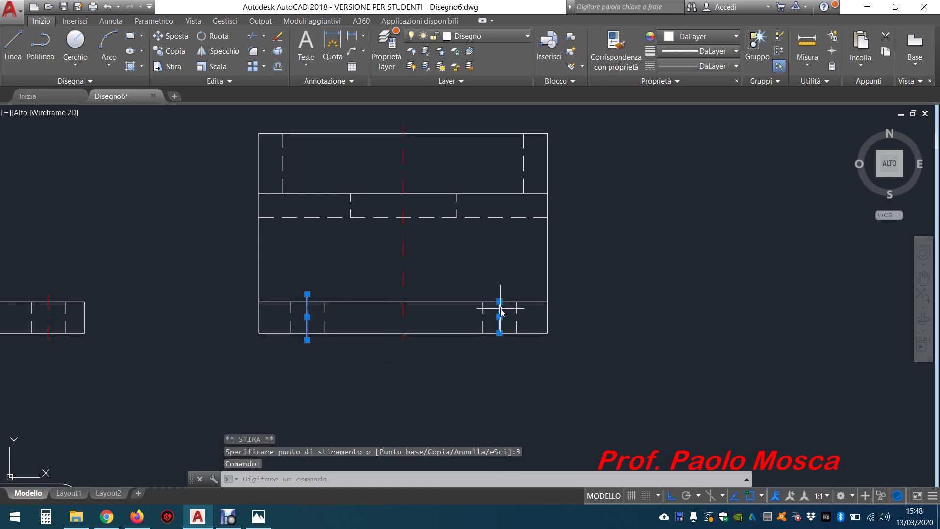
click(499, 302)
text(3)
key(Return)
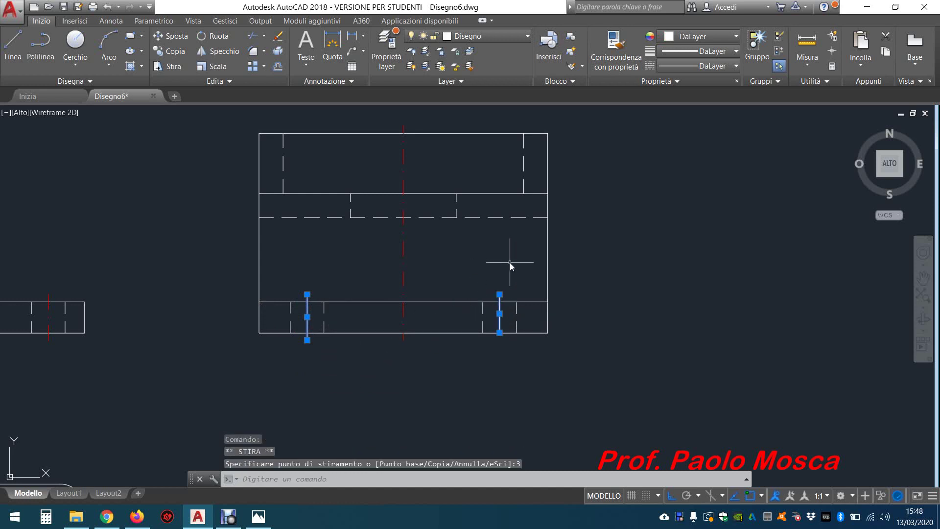
click(500, 333)
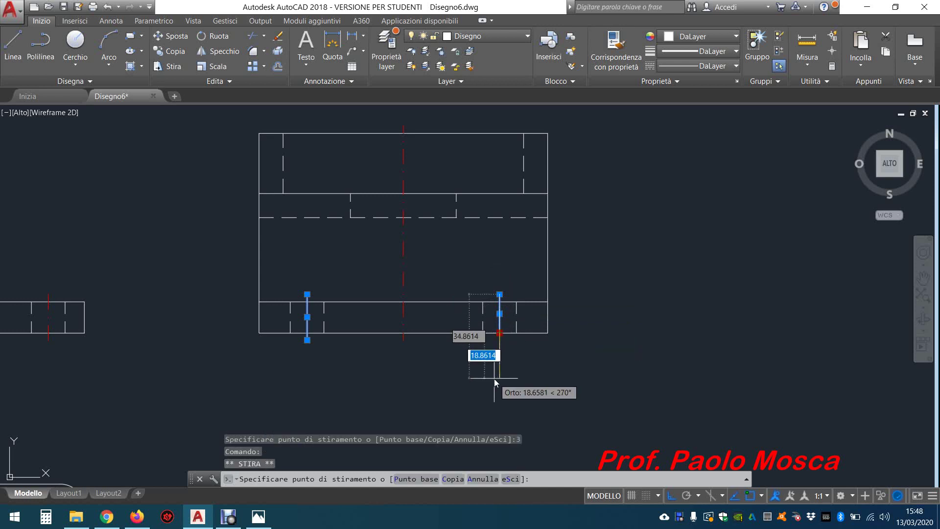
text(3)
key(Return)
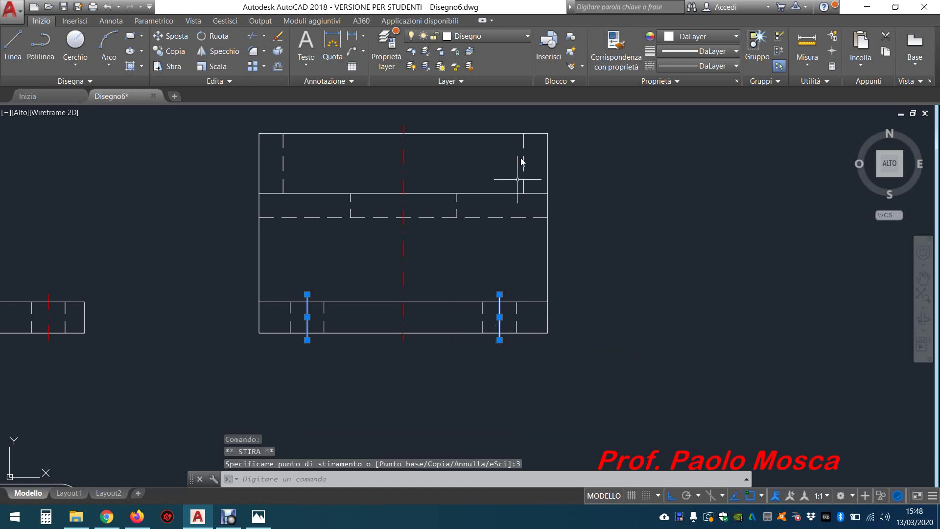
Step: Move both hole axes onto the red Assi layer and zoom out to view all three views
click(510, 37)
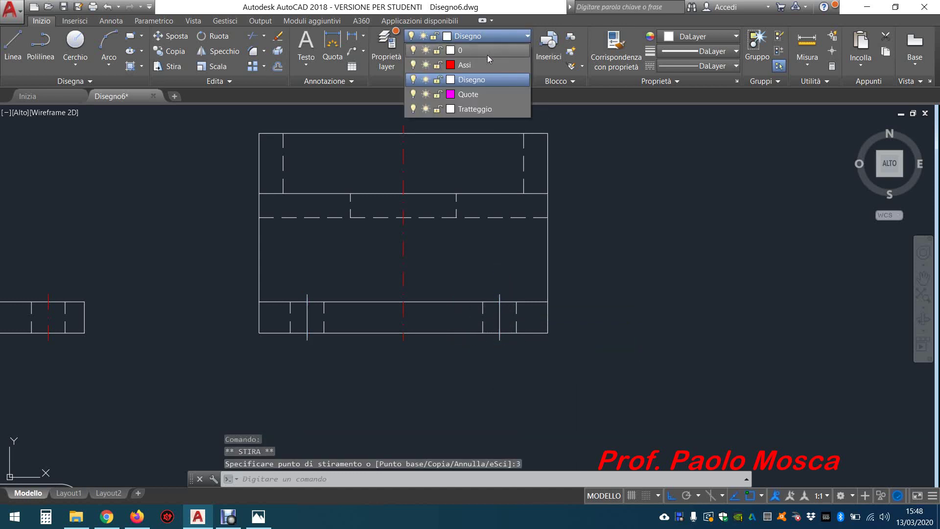
click(472, 67)
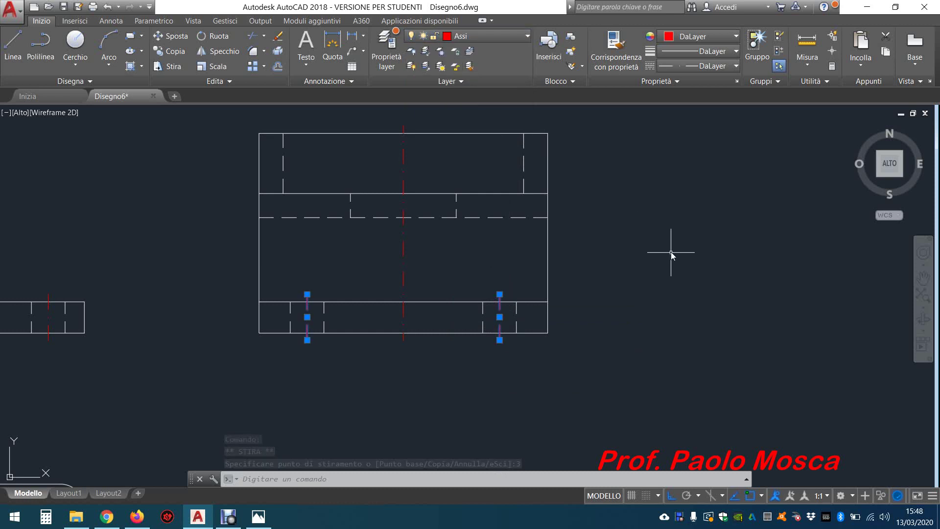
key(Escape)
key(Escape)
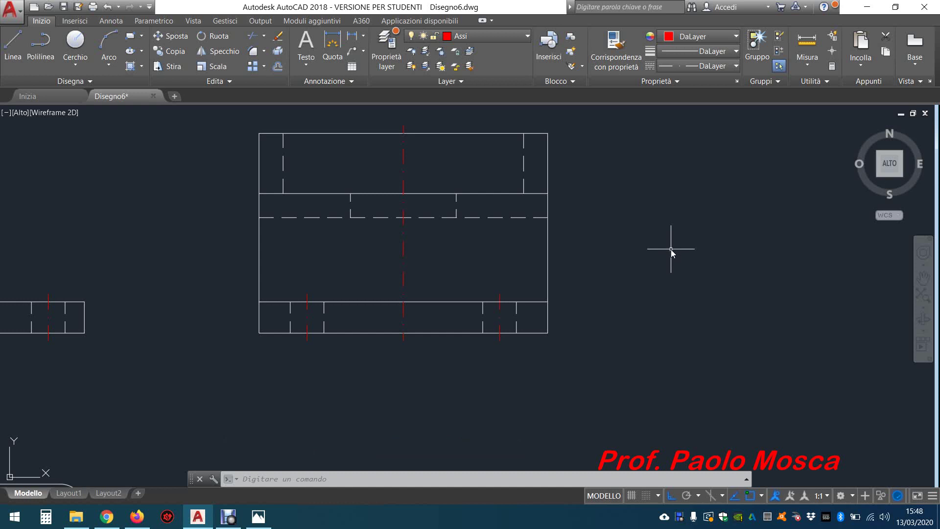
scroll(681, 251, down, 4)
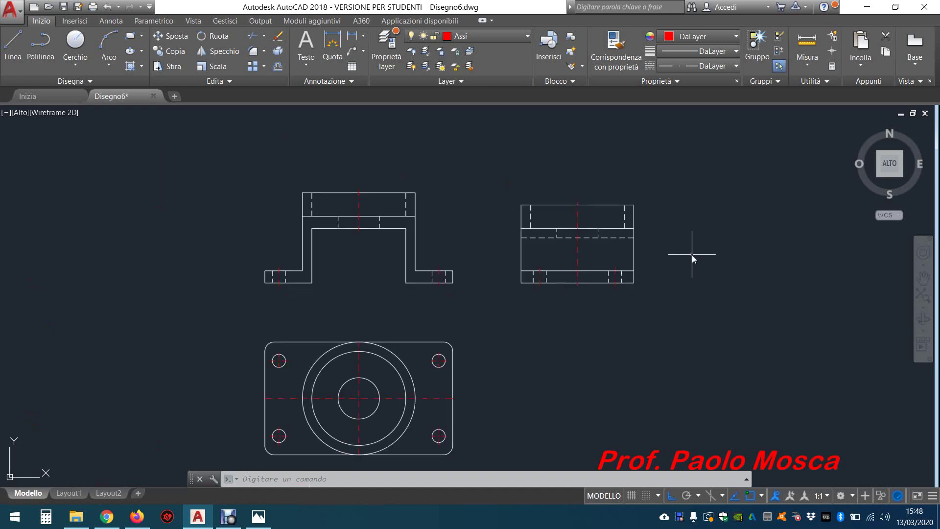